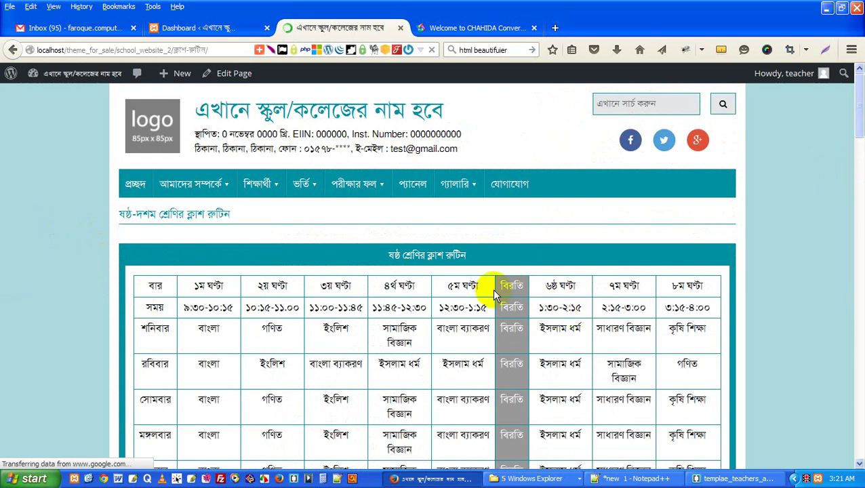
Step: Examine the ষষ্ঠ শ্রেণির ক্লাশ রুটিন table on the website's class routine page, from শনিবার to বৃহস্পতিবার
scroll(407, 278, down, 1)
scroll(357, 271, down, 2)
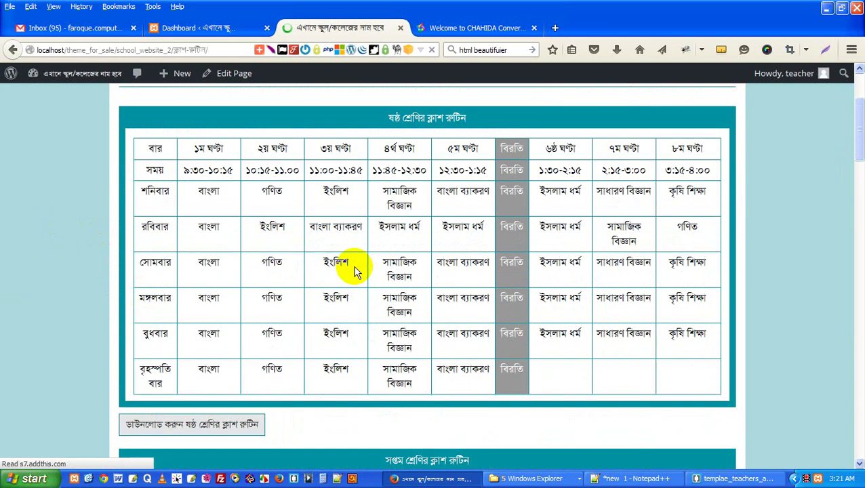
drag(195, 192, 392, 193)
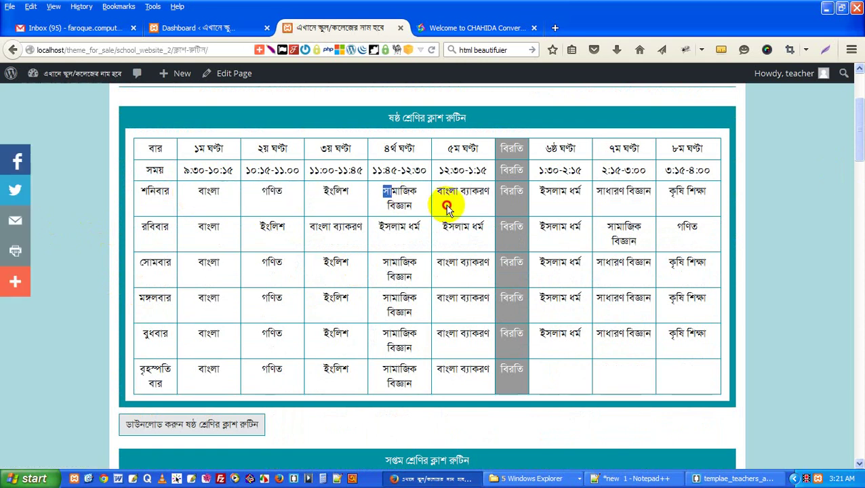
click(348, 238)
drag(348, 238, 637, 363)
click(637, 362)
click(199, 30)
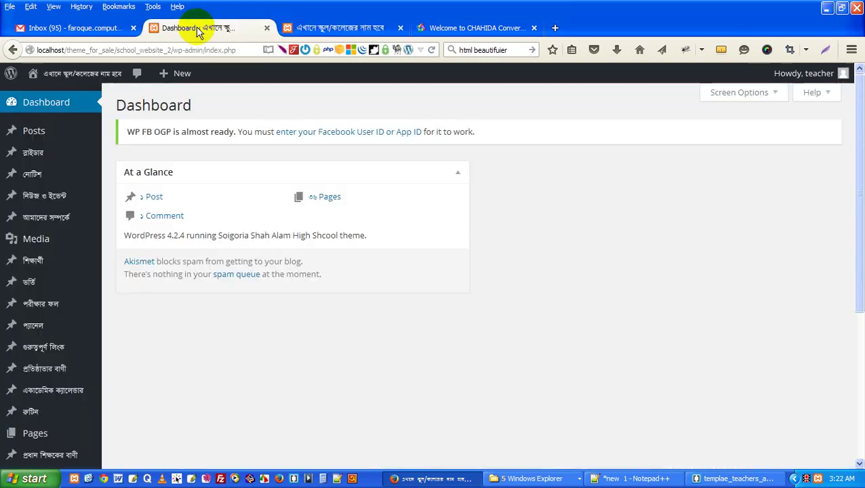
click(328, 30)
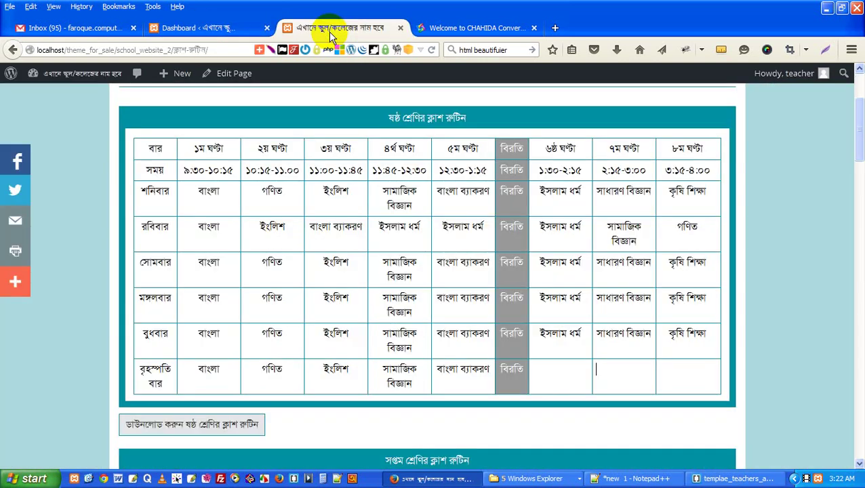
Step: Open the list of ষষ্ঠ শ্রেণির ক্লাশ রুটিন posts under রুটিন in the WordPress dashboard
click(229, 28)
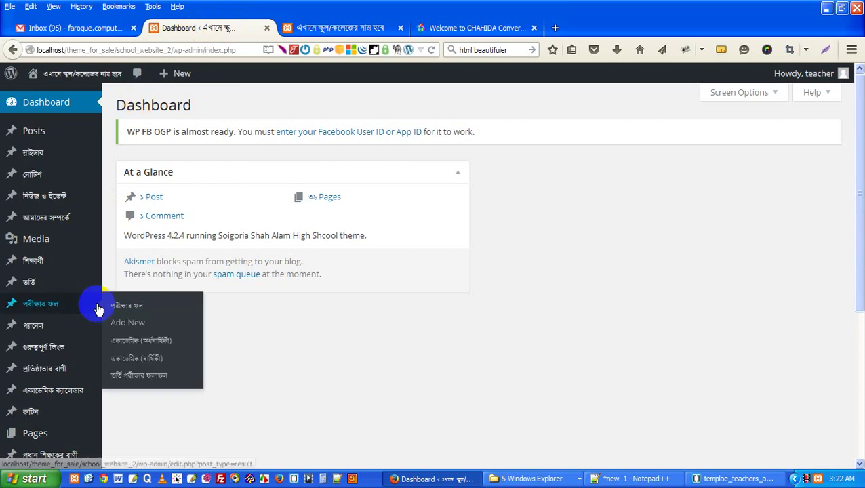
scroll(96, 303, down, 3)
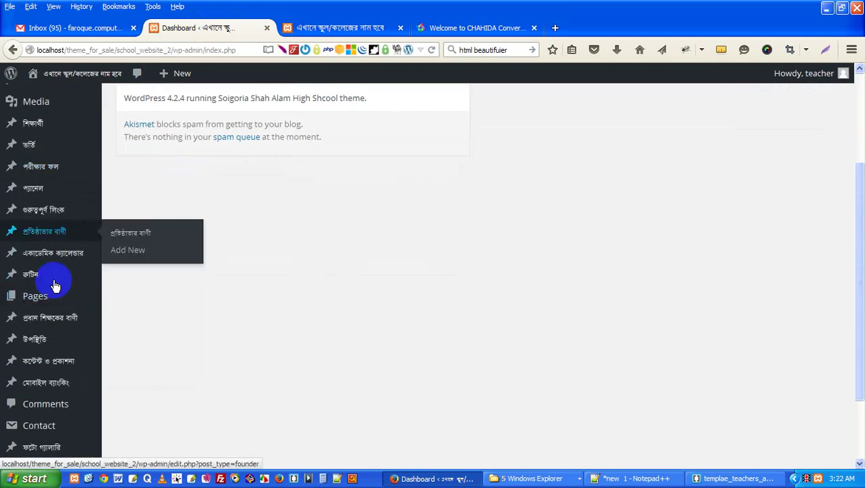
mouse_move(54, 282)
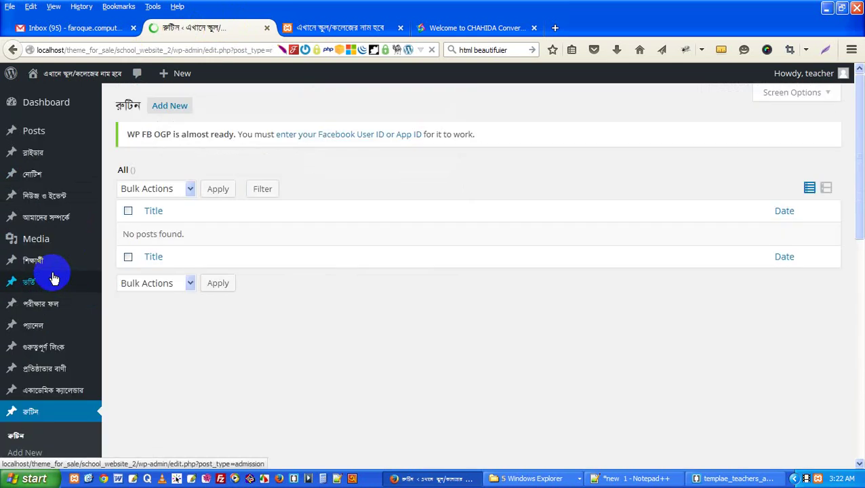
scroll(56, 305, down, 5)
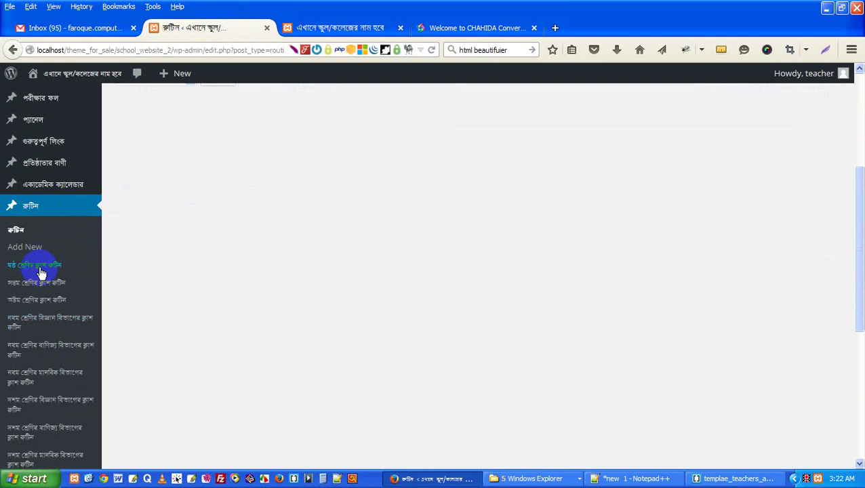
click(40, 269)
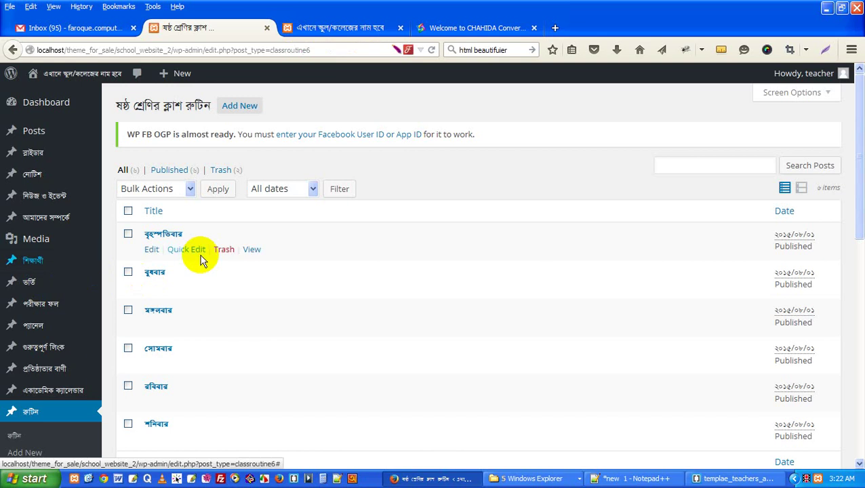
Step: Move all the ষষ্ঠ শ্রেণির ক্লাশ রুটিন posts to the trash with a bulk action
scroll(201, 259, down, 4)
click(128, 325)
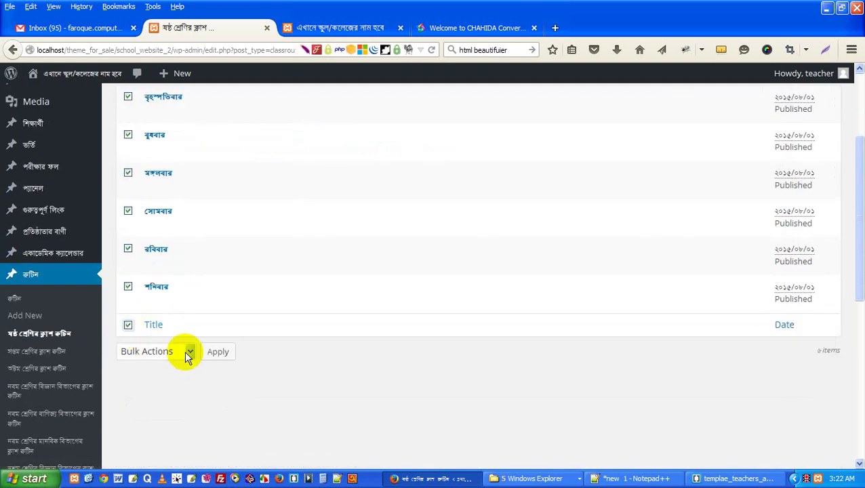
click(160, 351)
click(180, 392)
click(218, 354)
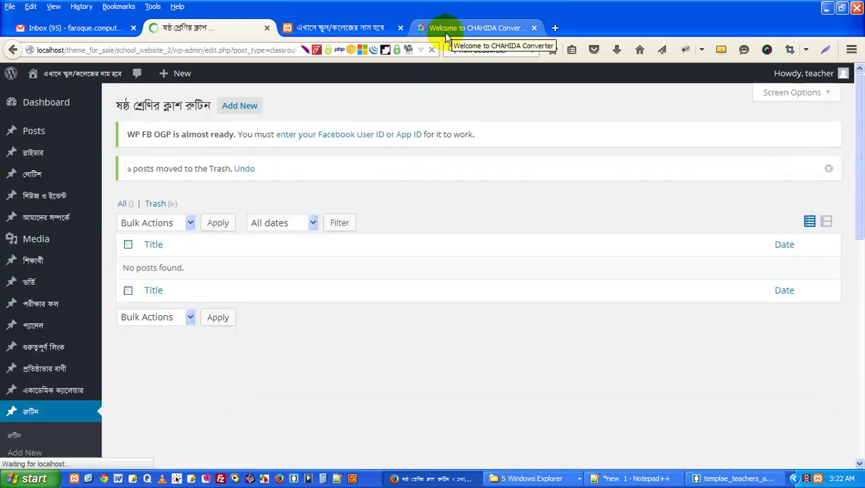
Step: Copy the শনিবার row of the class six routine from the website and replace the text in the CHAHIDA Converter's Unicode box with it
click(448, 28)
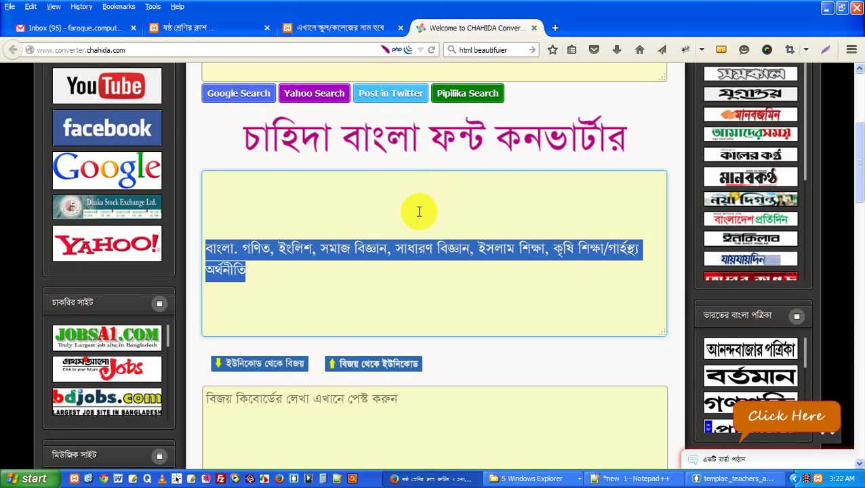
click(353, 29)
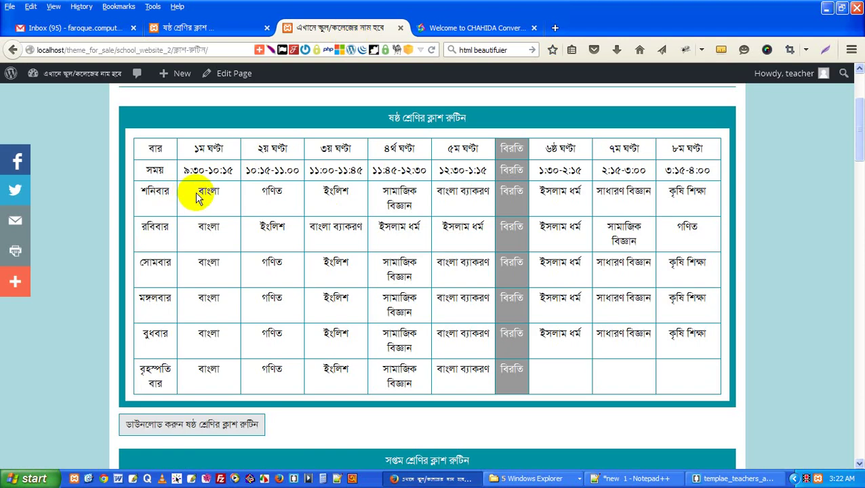
drag(142, 191, 711, 194)
key(ctrl+c)
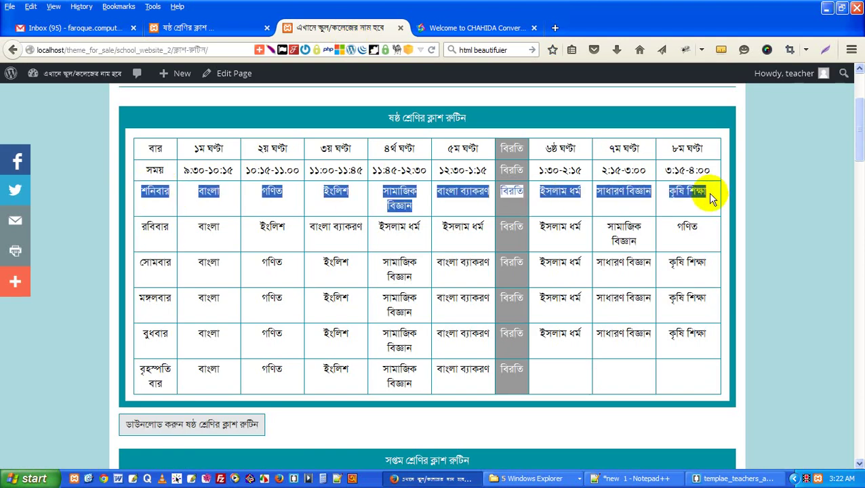
key(ctrl+Tab)
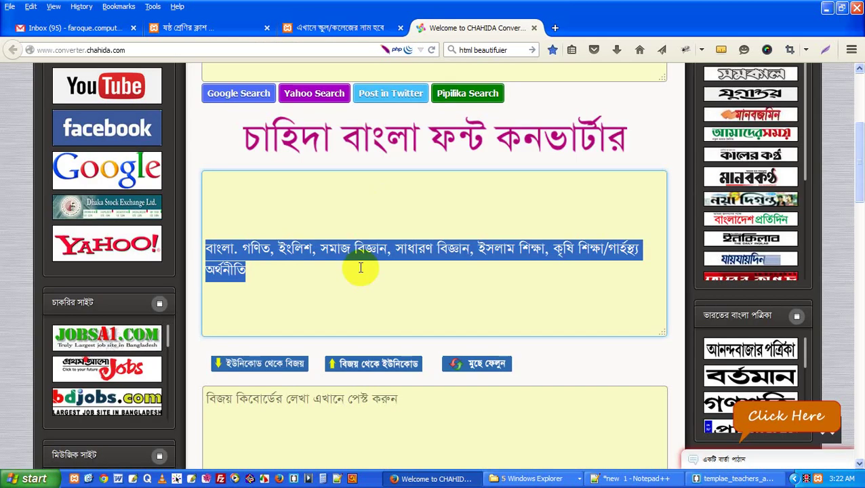
key(ctrl+v)
Step: Reload the website's class routine page and check the ষষ্ঠ শ্রেণির ক্লাশ রুটিন table
click(328, 26)
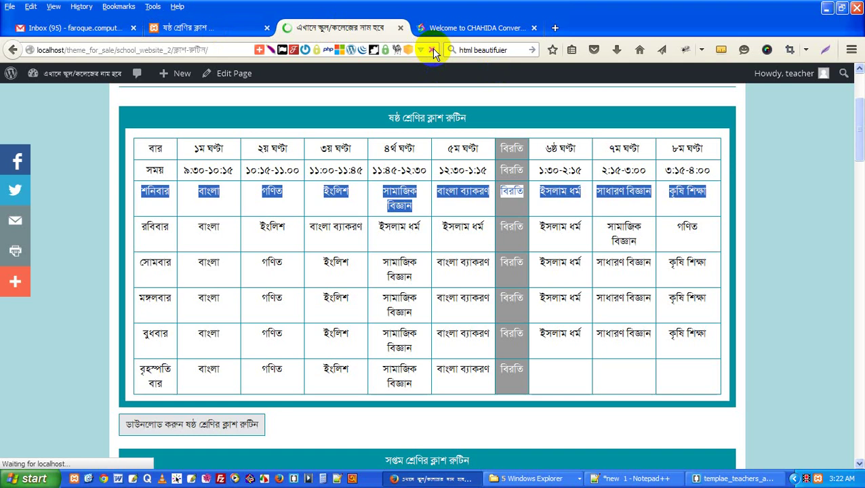
click(389, 194)
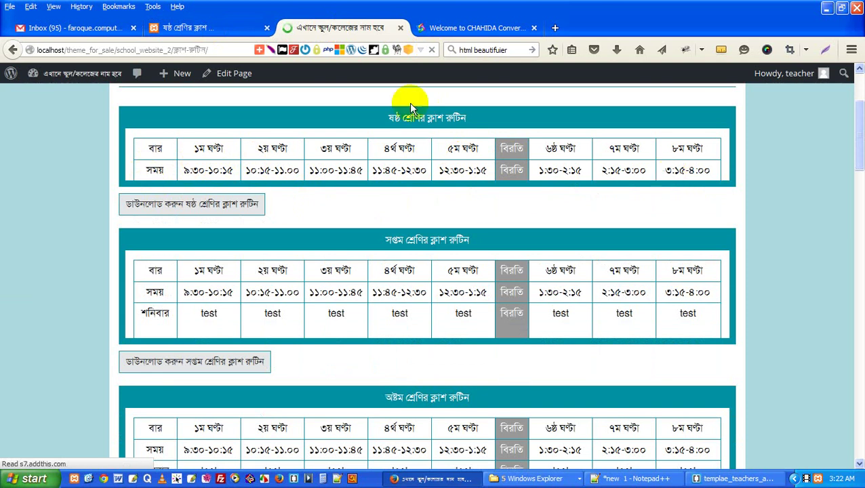
scroll(410, 84, up, 2)
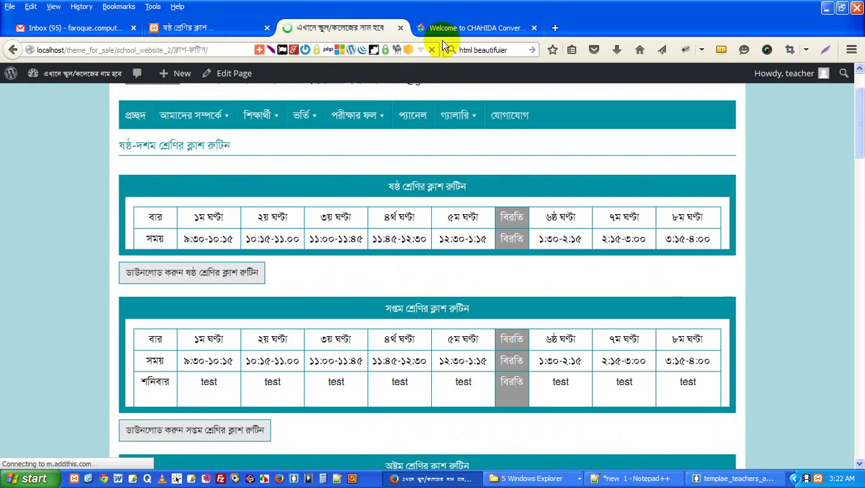
Step: Start a new ষষ্ঠ শ্রেণির ক্লাশ রুটিন post and copy the whole শনিবার subject list from the CHAHIDA Converter for it
click(184, 39)
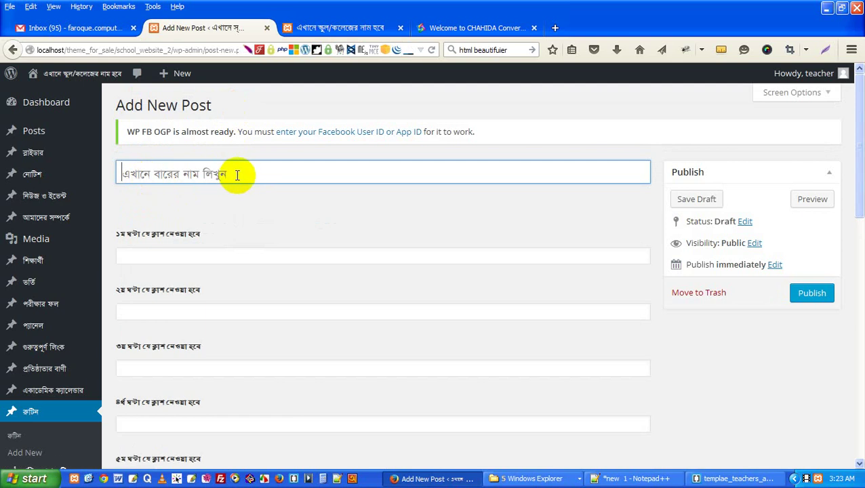
key(ctrl+Tab)
key(ctrl+Tab)
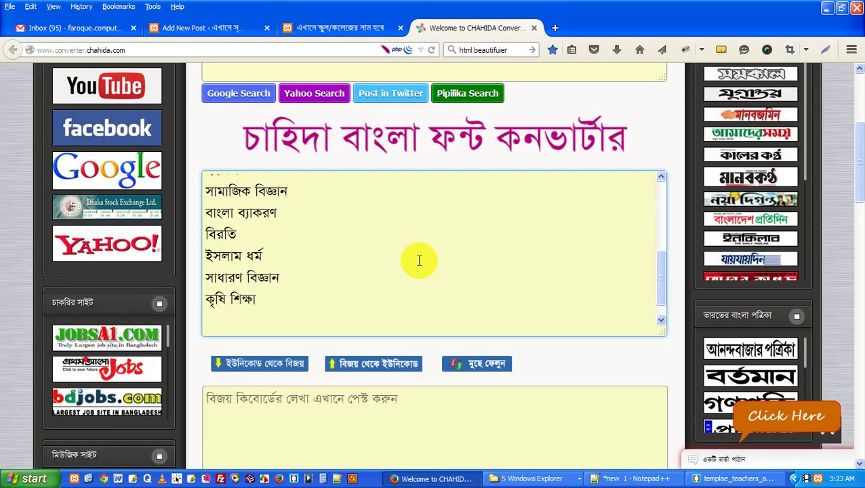
key(ctrl+Home)
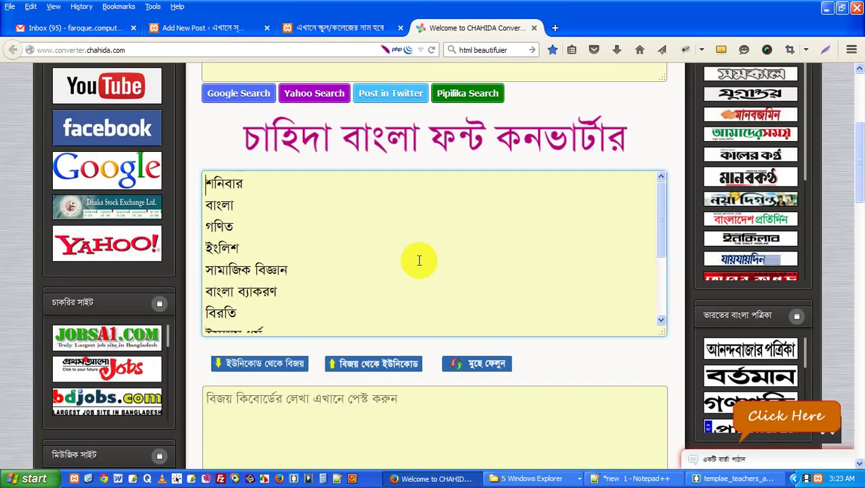
key(ctrl+a)
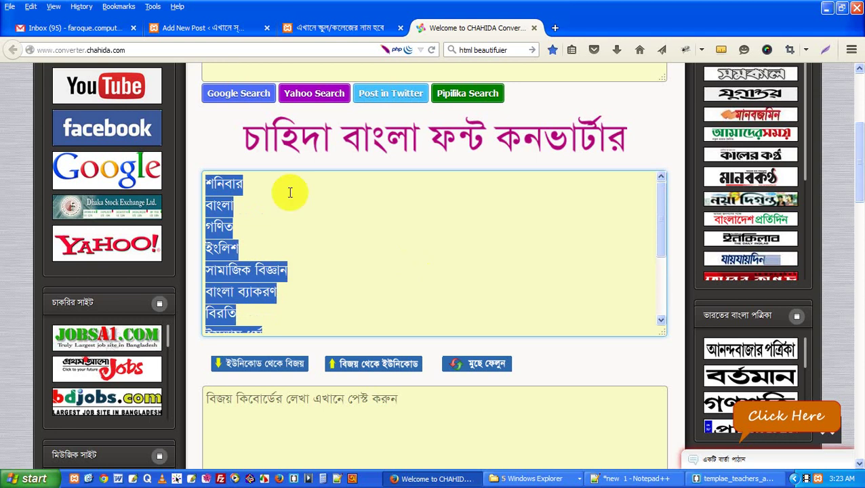
click(204, 28)
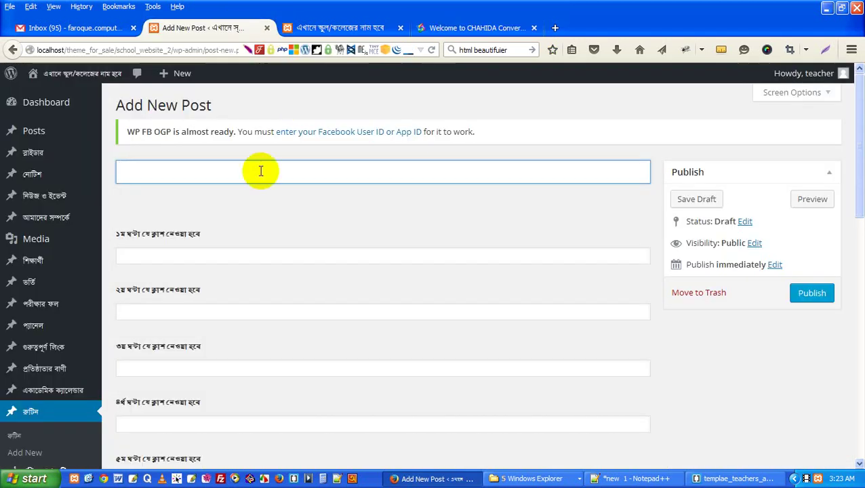
Step: Examine the new routine post's form, from the day name and class period fields to the বিরতি option and routine download link
scroll(224, 256, down, 2)
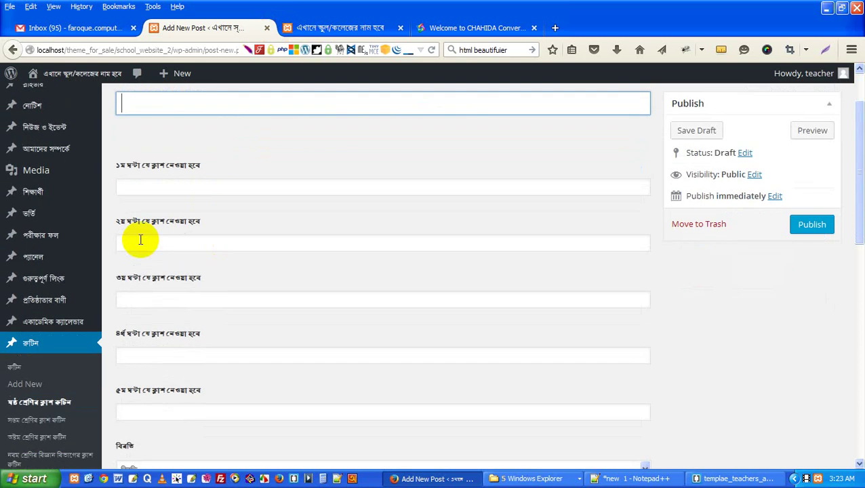
scroll(180, 251, down, 3)
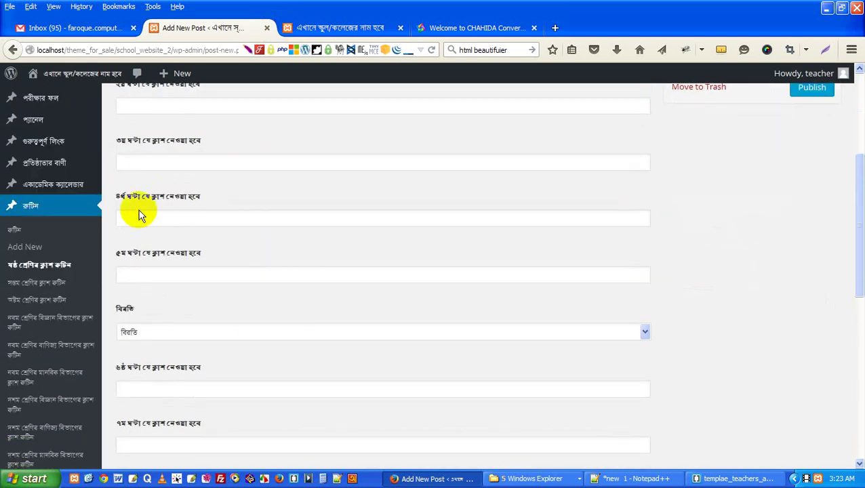
scroll(201, 269, down, 2)
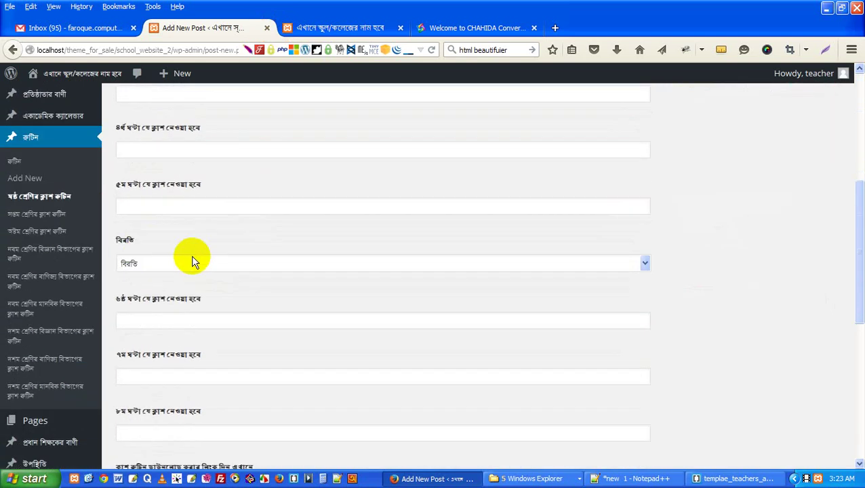
scroll(192, 268, down, 2)
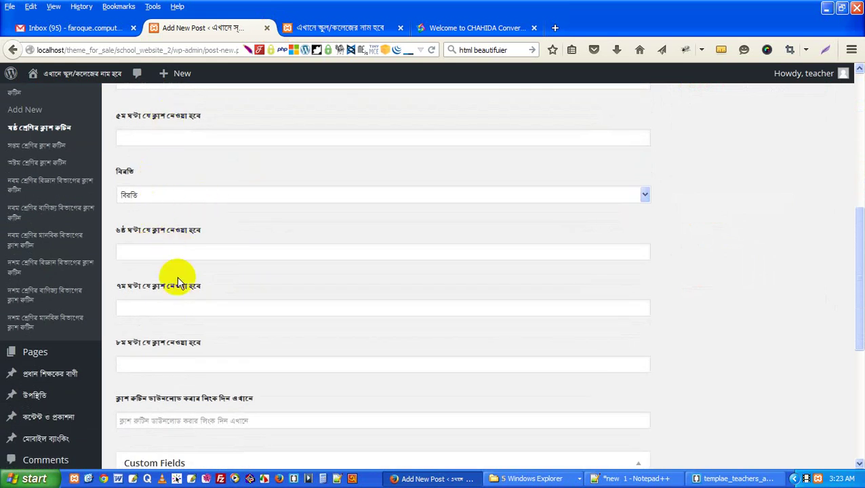
scroll(429, 252, up, 10)
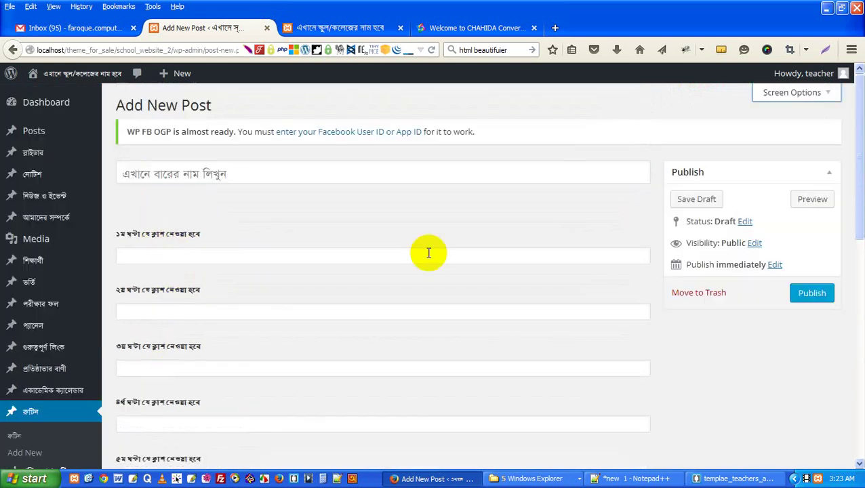
click(414, 258)
scroll(415, 264, down, 6)
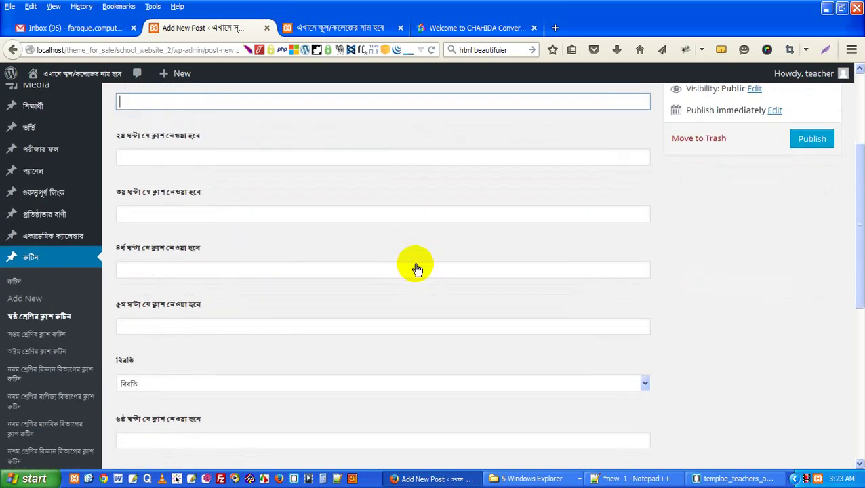
scroll(309, 325, down, 5)
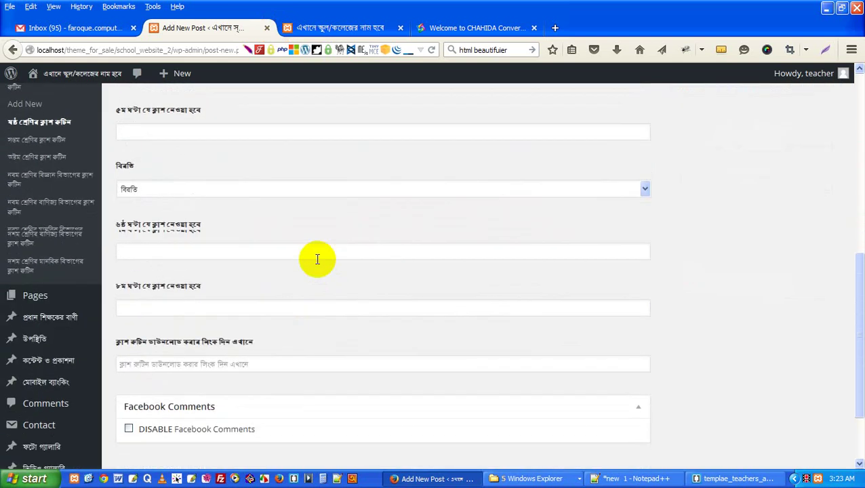
scroll(314, 256, up, 8)
Step: Paste the copied list into the new post's title, then cut the subjects so that only শনিবার remains as the day name
key(ctrl+Tab)
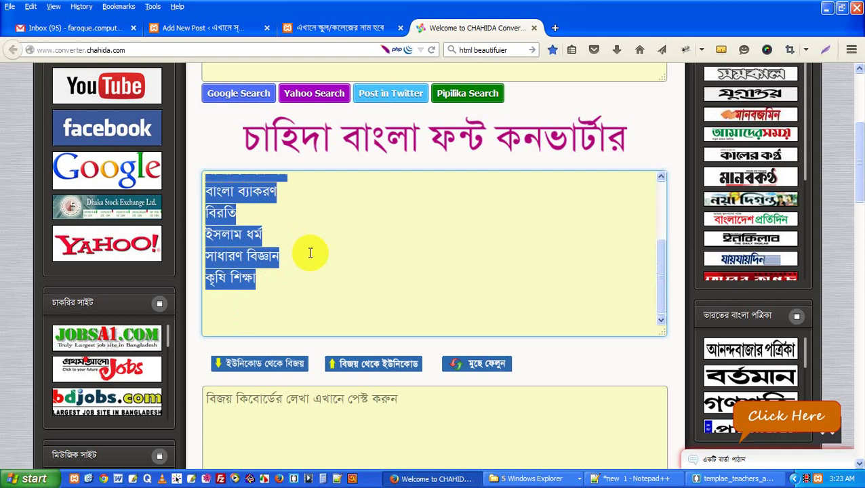
click(196, 28)
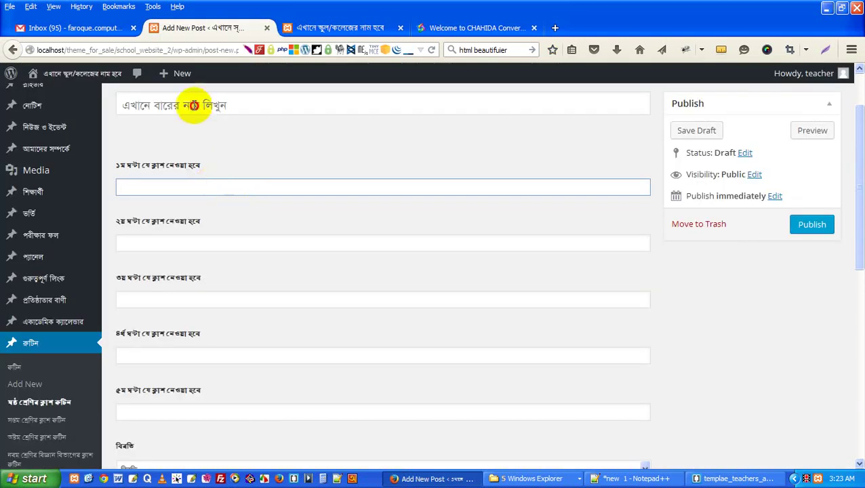
click(194, 106)
text(শনিবার বাংলা গণিত ইংলিশ সামাজিক বিজ্ঞান বাংলা ব্যাকরণ বিরতি ইসলাম ধর্ম সাধারণ বিজ্ঞান কৃষি শিক্ষা)
drag(156, 103, 651, 107)
key(ctrl+c)
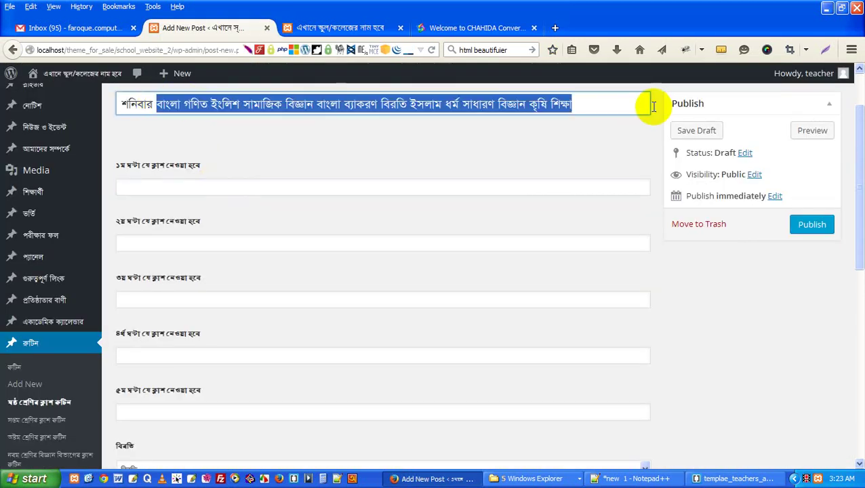
key(BackSpace)
Step: Paste the subjects into the first period field and trim them to বাংলা
click(229, 186)
key(ctrl+v)
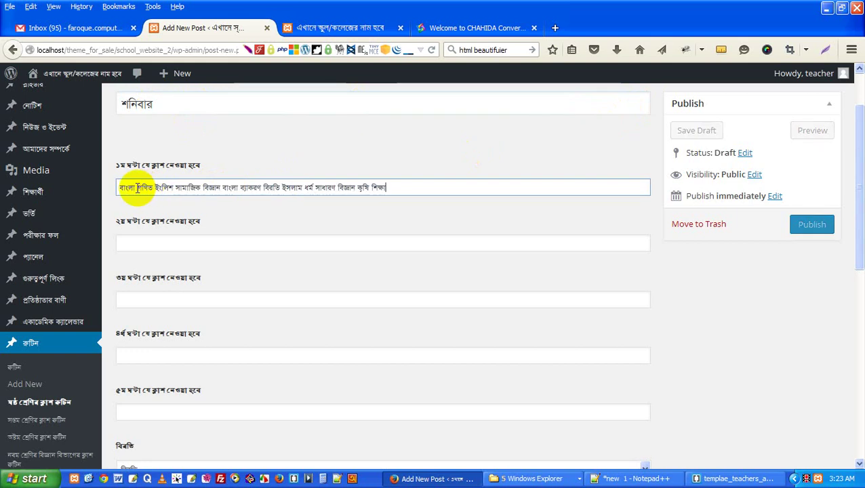
click(136, 187)
key(shift+End)
key(BackSpace)
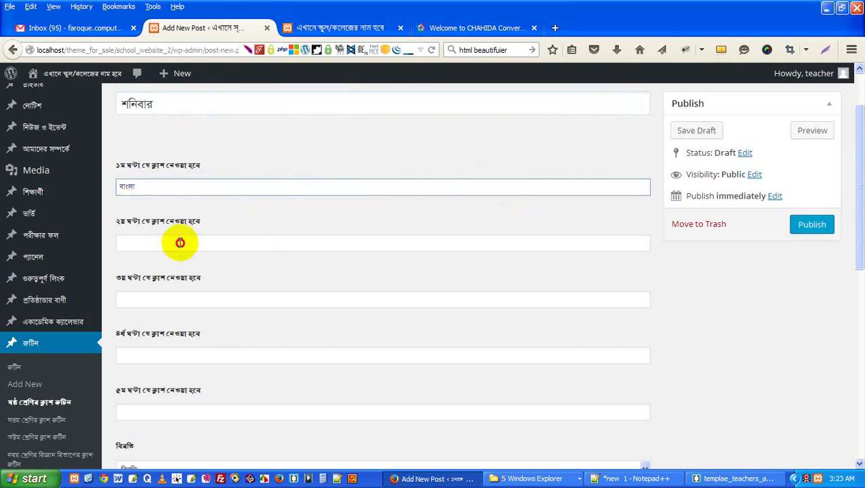
Step: Paste the remaining subjects into the second period field and trim them to গণিত, copying the rest
click(280, 239)
key(ctrl+v)
click(135, 245)
key(shift+End)
key(ctrl+c)
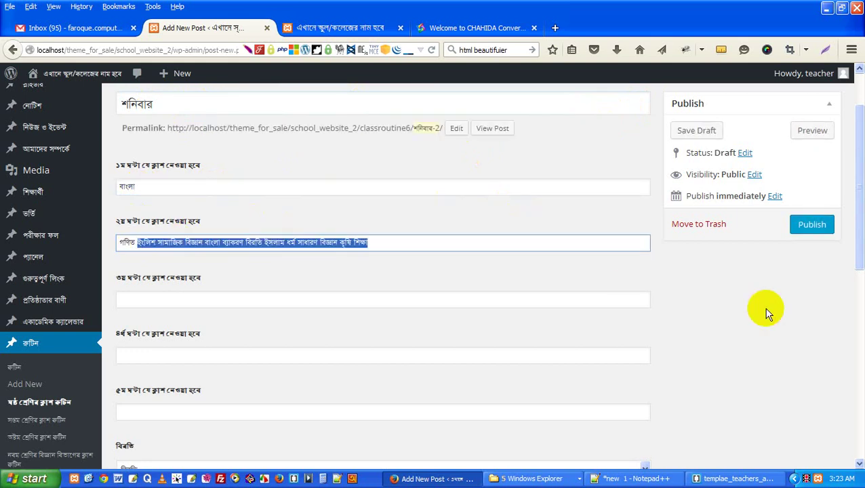
key(BackSpace)
Step: Paste the remaining subjects into the third period field and trim them to ইংলিশ, copying the rest
click(218, 299)
key(ctrl+v)
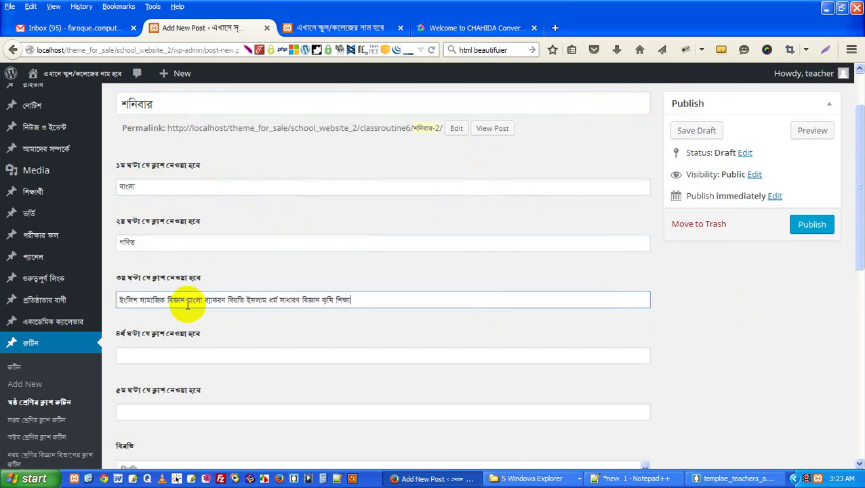
click(140, 300)
key(shift+End)
key(ctrl+c)
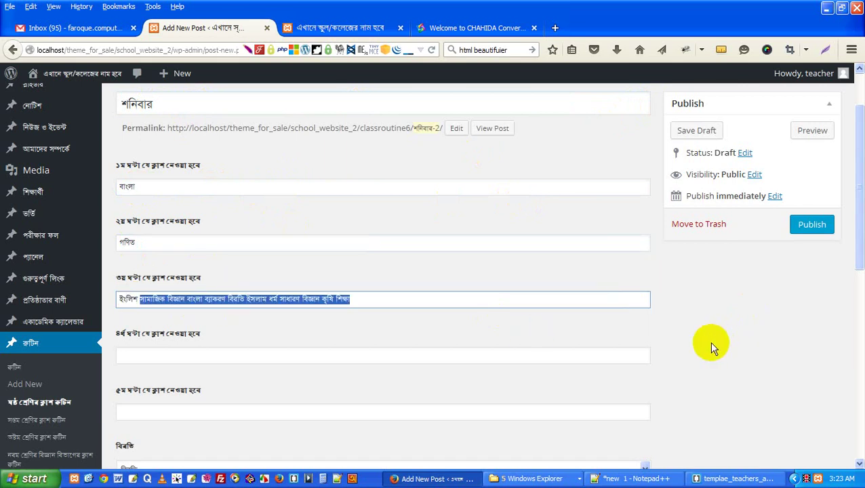
key(BackSpace)
Step: Paste the remaining subjects into the fourth period field and trim them to সামাজিক বিজ্ঞান, copying the rest
click(193, 356)
key(ctrl+v)
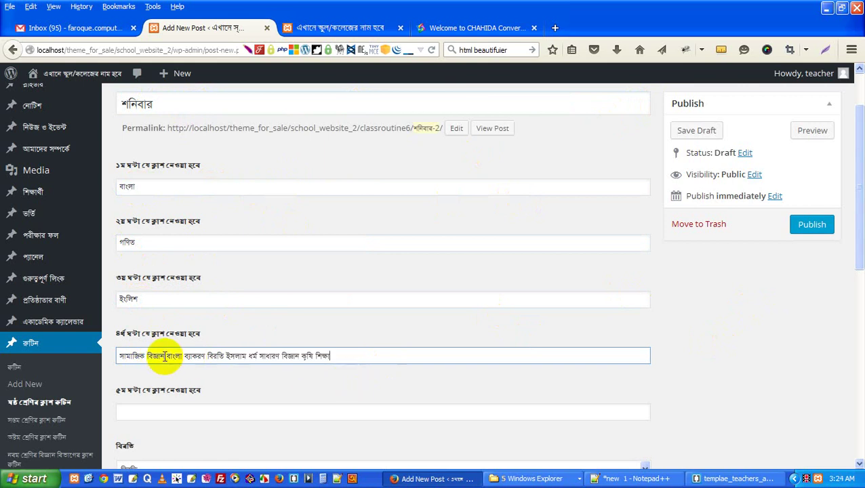
drag(166, 356, 749, 408)
key(ctrl+c)
key(BackSpace)
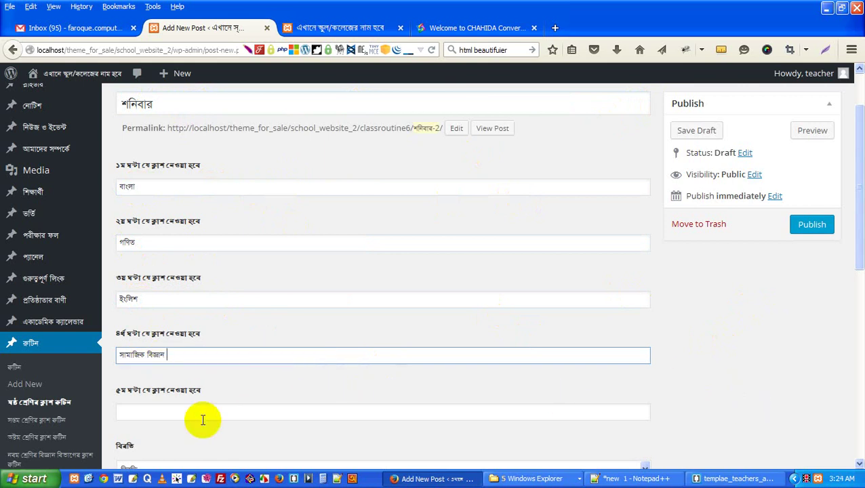
Step: Paste the remaining subjects into the fifth period field and trim them to বাংলা ব্যাকরণ, copying the rest
click(194, 412)
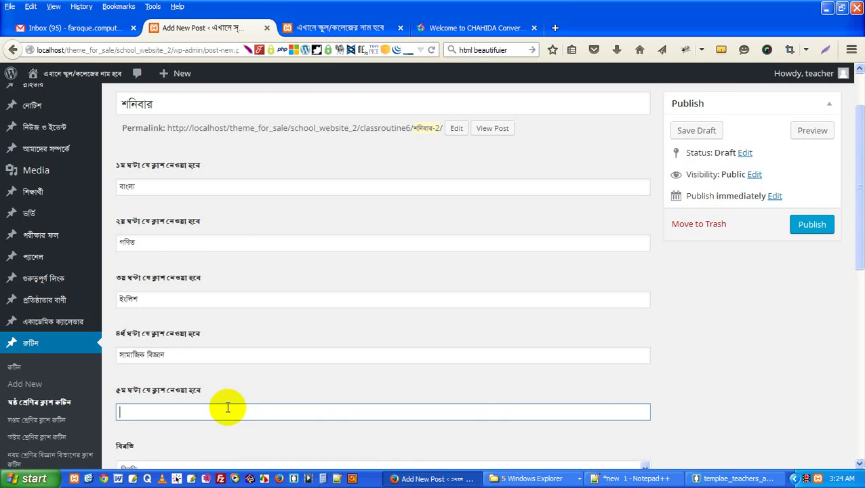
key(ctrl+v)
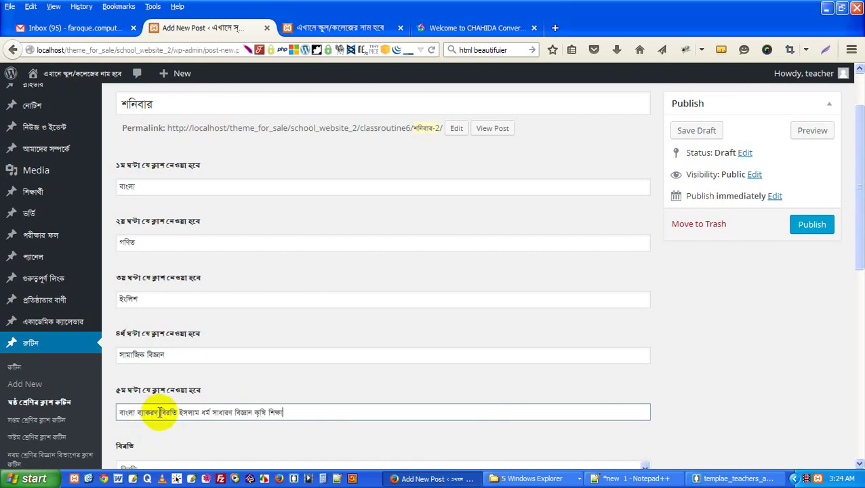
click(160, 413)
shift+click(546, 424)
key(ctrl+c)
key(BackSpace)
Step: Keep the break option at বিরতি, then paste the remaining subjects into the sixth period and trim them to ইসলাম ধর্ম
scroll(355, 388, down, 2)
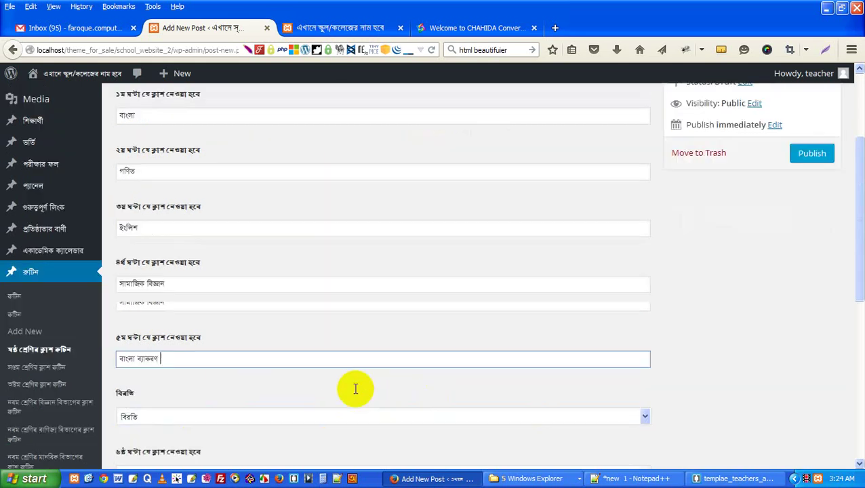
scroll(355, 388, down, 2)
click(195, 334)
click(195, 332)
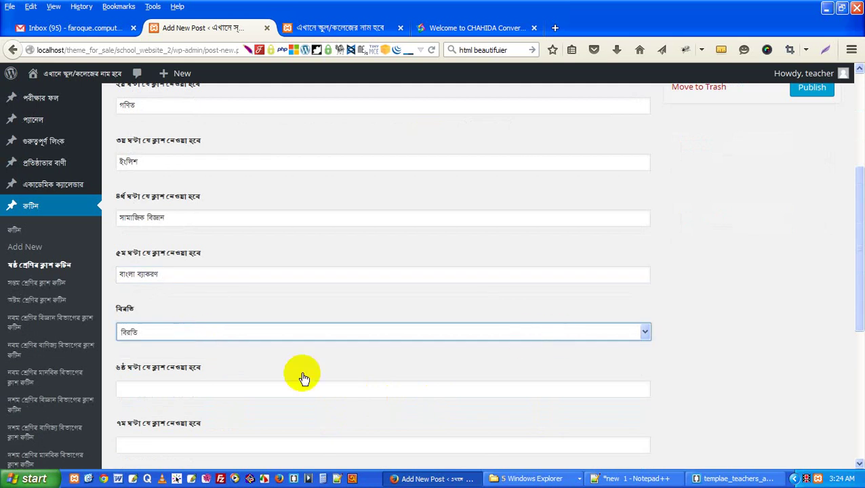
click(260, 388)
key(ctrl+v)
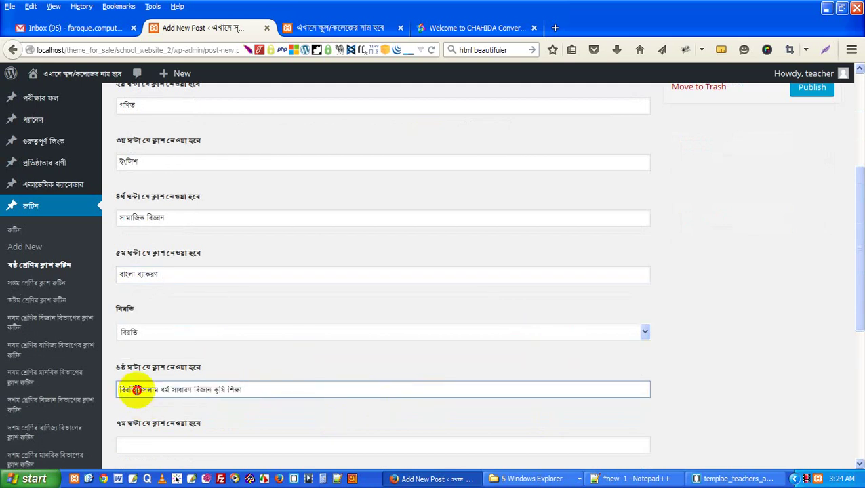
click(136, 390)
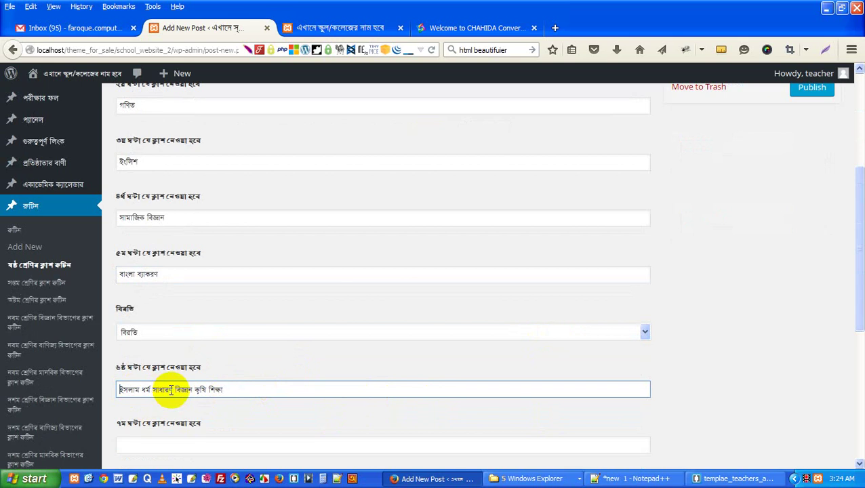
drag(153, 390, 411, 382)
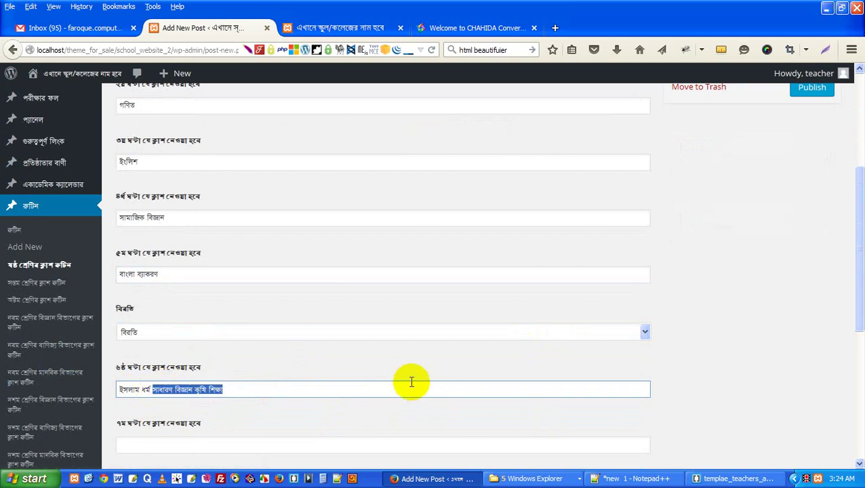
key(ctrl+x)
Step: Fill the seventh period with সাধারণ বিজ্ঞান and the eighth period with কৃষি শিক্ষা from the remaining subjects
scroll(289, 349, down, 2)
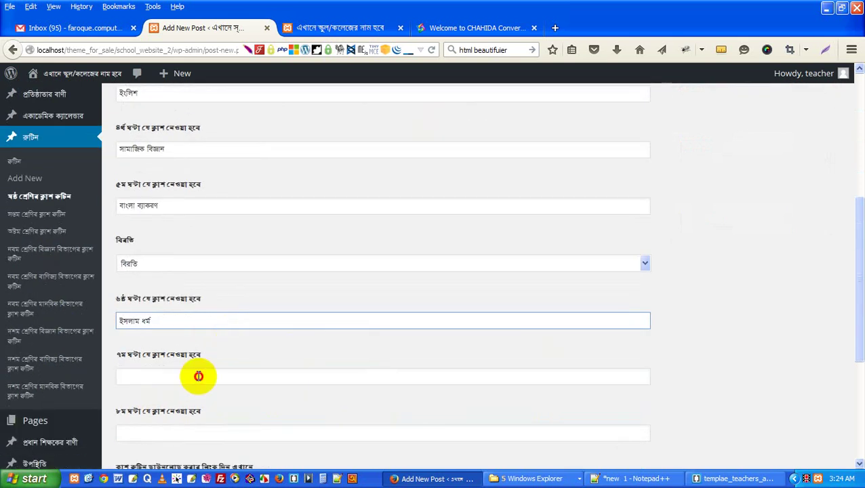
click(198, 376)
key(ctrl+v)
drag(159, 375, 273, 374)
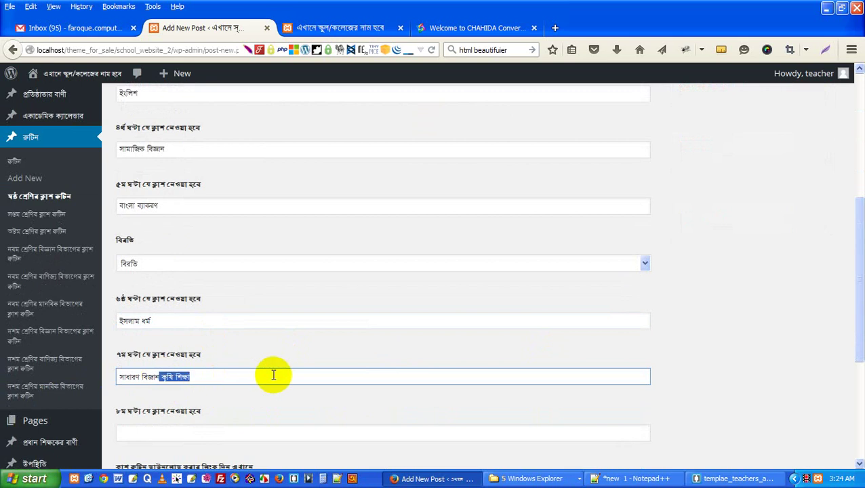
scroll(273, 376, down, 3)
click(184, 294)
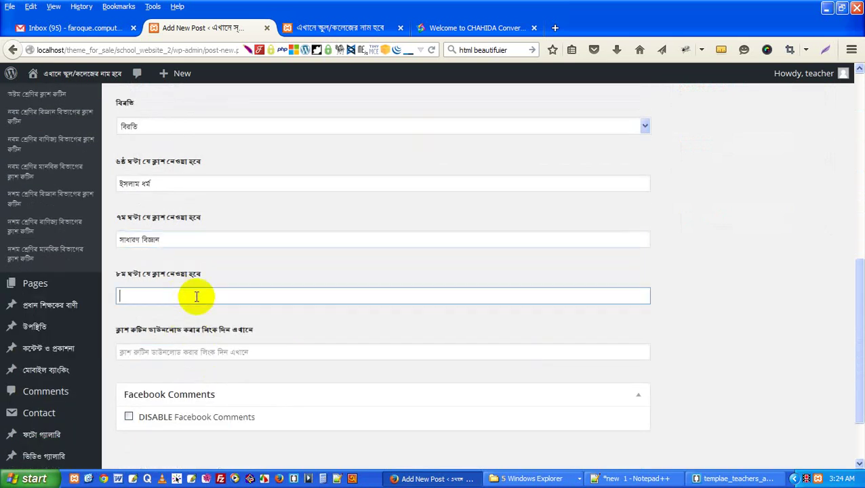
key(ctrl+v)
Step: Publish the শনিবার routine post
click(757, 363)
scroll(779, 305, up, 6)
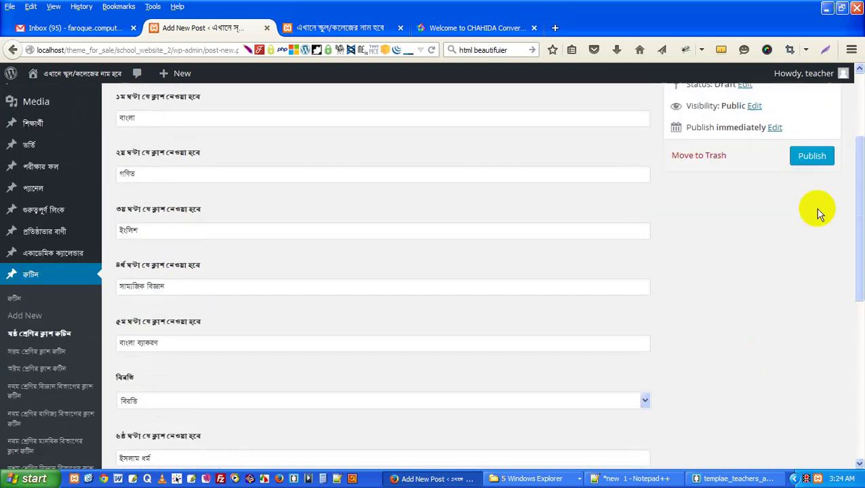
click(812, 161)
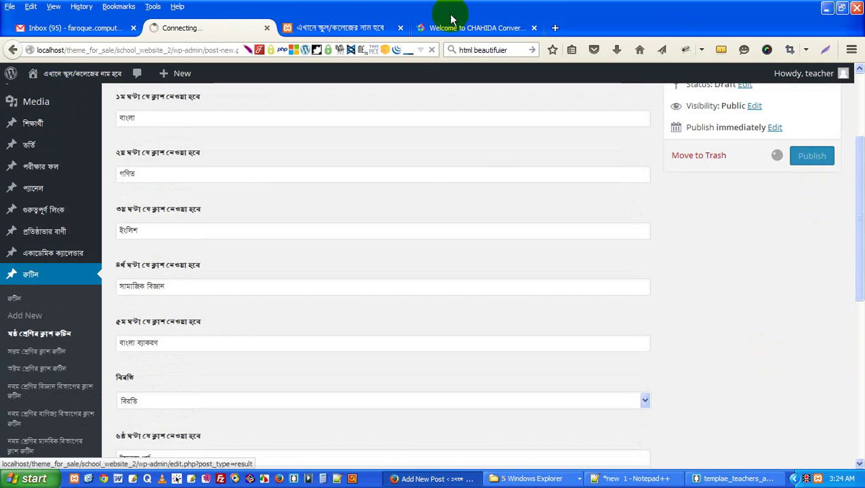
Step: Reload the website's class routine page to check the class six table for the শনিবার row
click(369, 31)
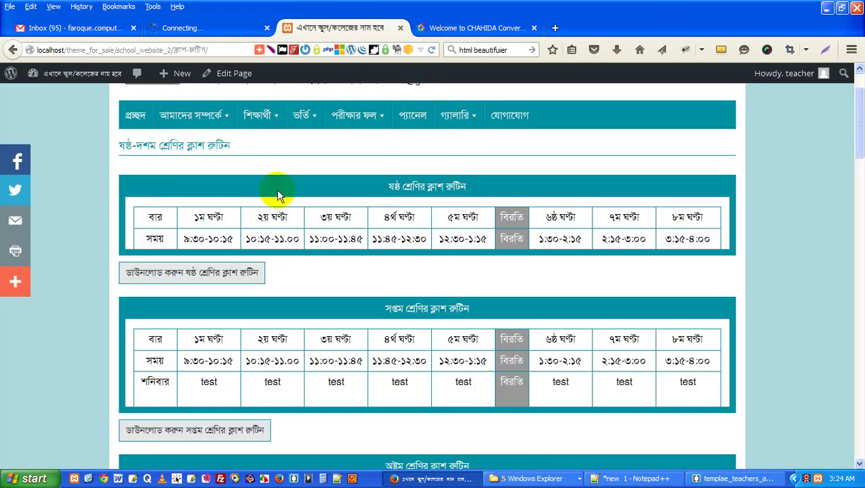
click(431, 49)
key(super)
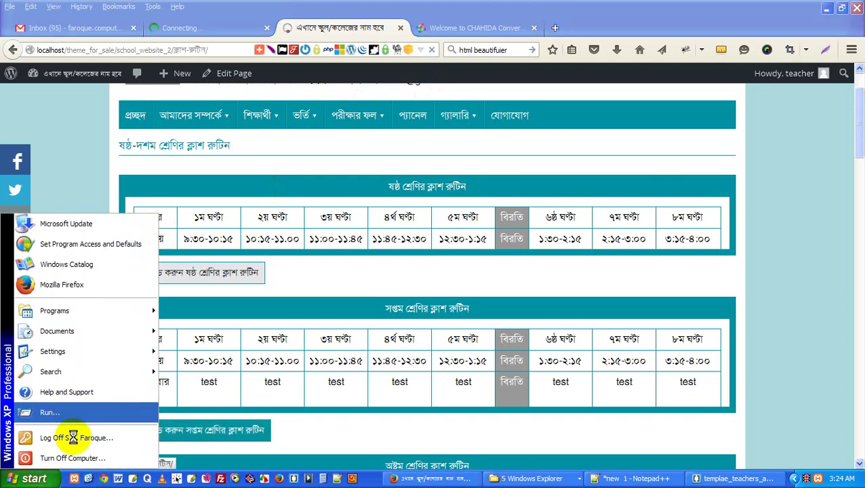
click(68, 413)
click(69, 446)
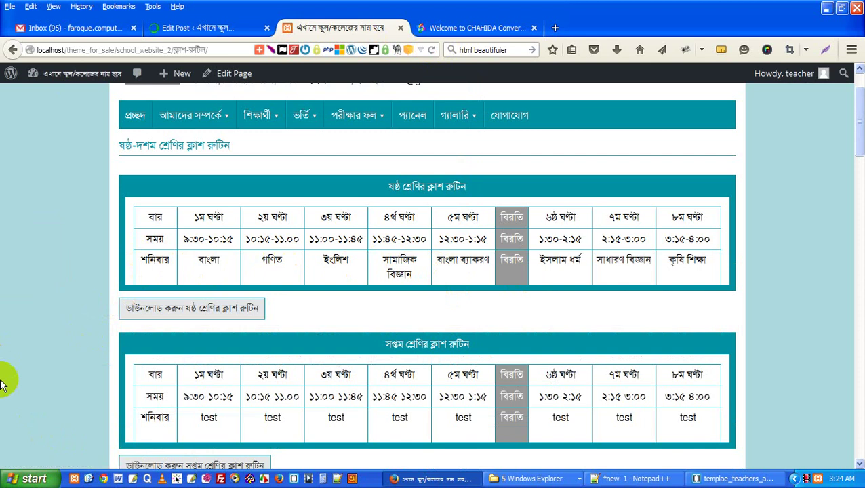
Step: Switch to the CHAHIDA Converter and replace the day name শনিবার in the list with রবিবার
click(444, 27)
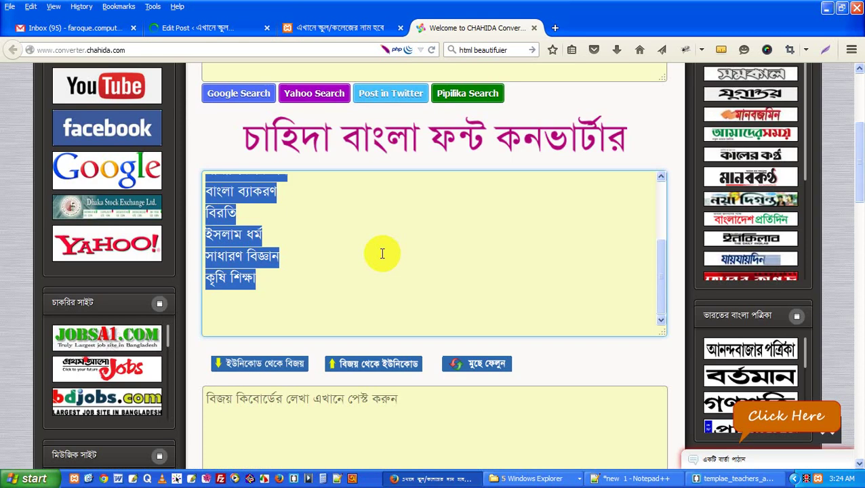
click(353, 251)
scroll(251, 203, up, 10)
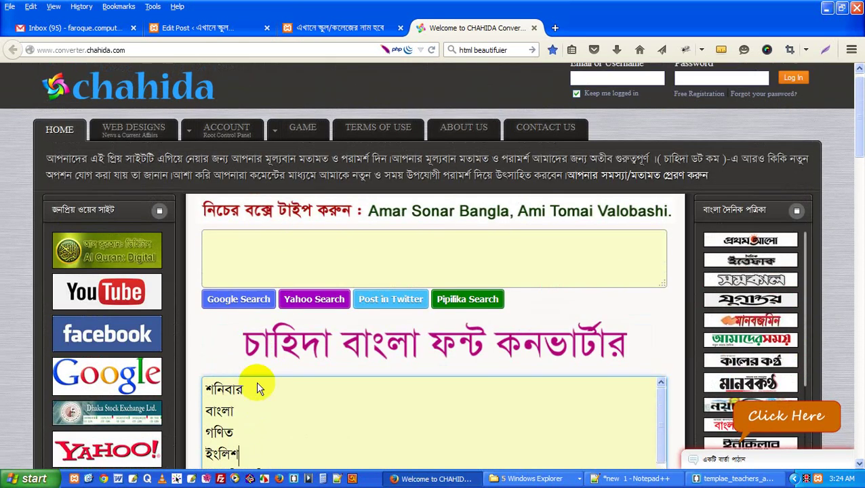
click(256, 381)
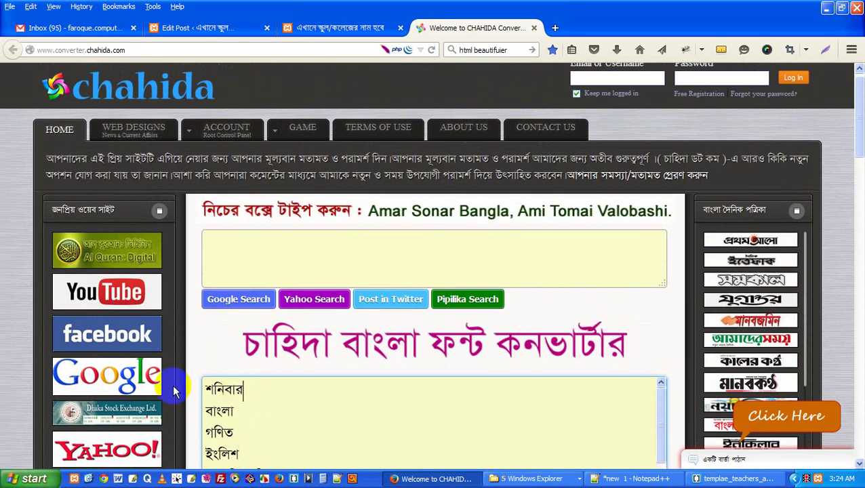
key(shift+Home)
text(রবিবার)
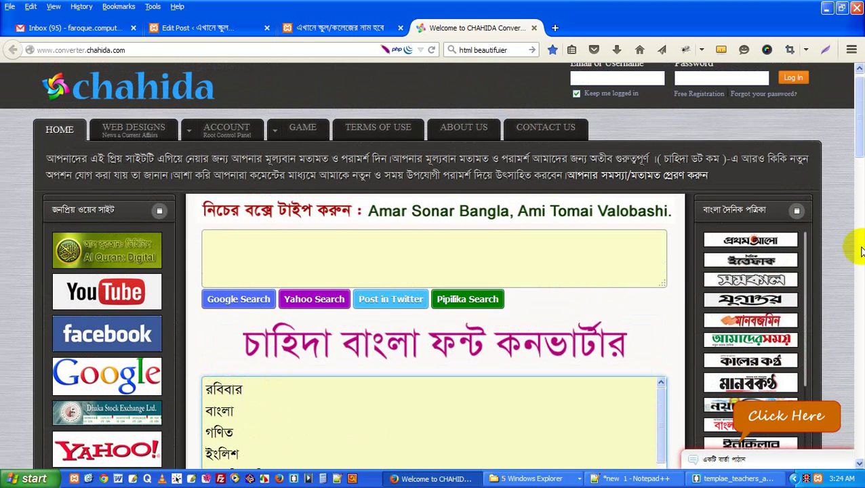
Step: Move ইংলিশ above গণিত in the রবিবার list, leaving no blank line behind
scroll(842, 264, down, 2)
scroll(444, 323, down, 1)
scroll(445, 323, down, 1)
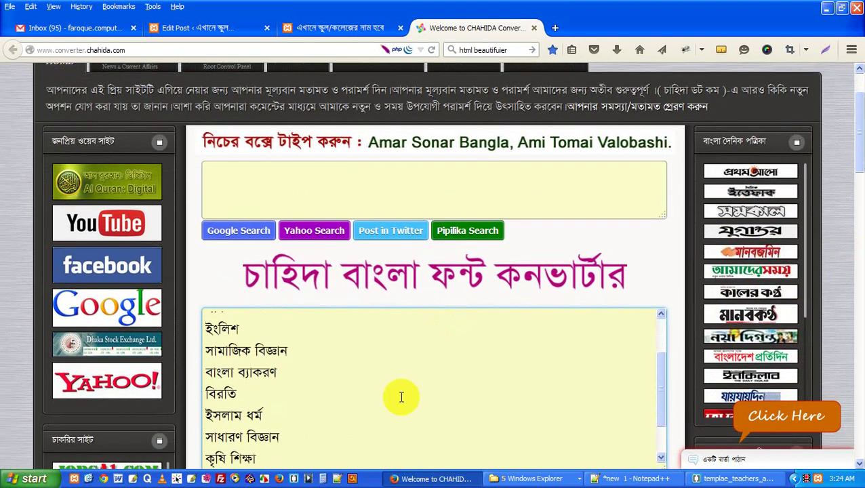
scroll(400, 395, up, 2)
drag(272, 386, 187, 386)
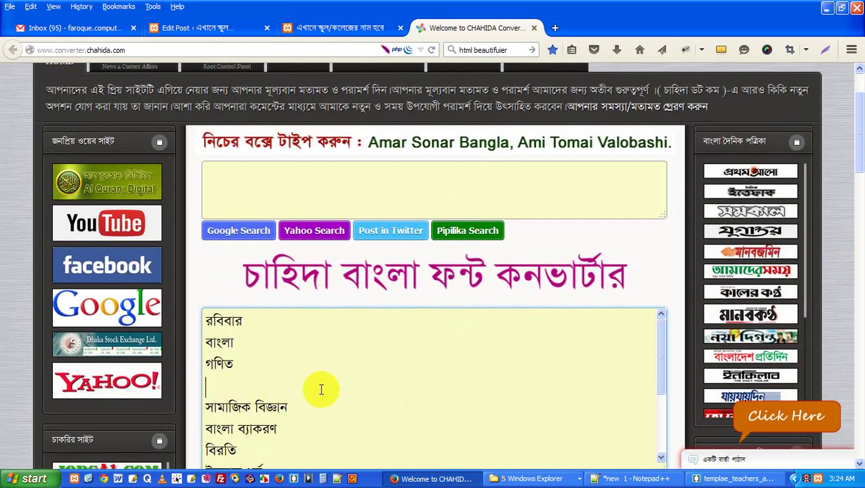
key(Return)
key(Down)
key(Down)
key(Delete)
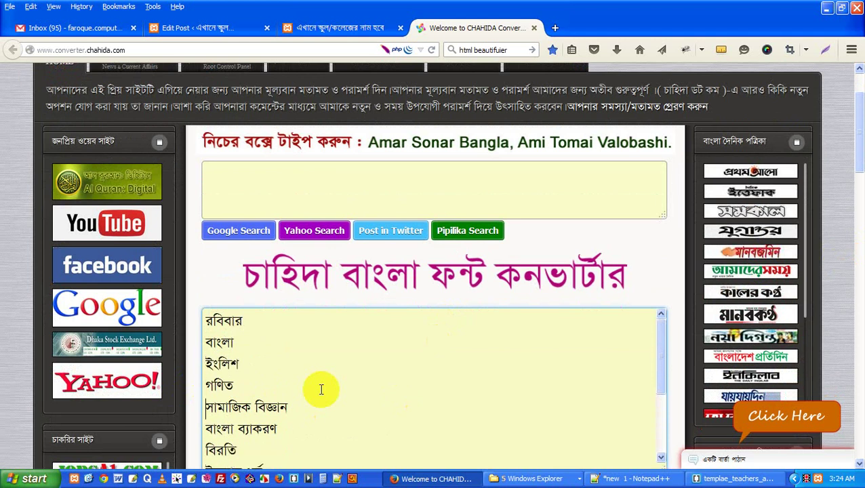
Step: Reorder the রবিবার list so that বাংলা ব্যাকরণ comes before সামাজিক বিজ্ঞান
key(shift+End)
key(Delete)
key(Return)
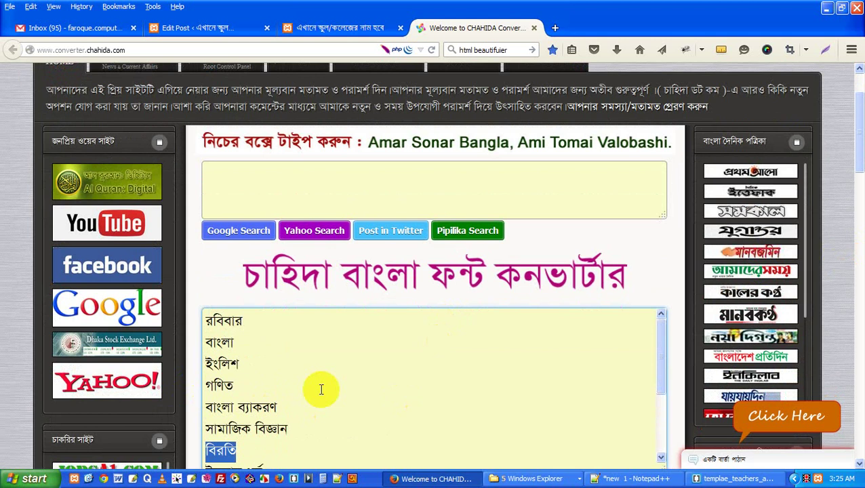
Step: Delete the বিরতি line from the রবিবার list and move কৃষি শিক্ষা above ইসলাম ধর্ম
scroll(407, 391, down, 1)
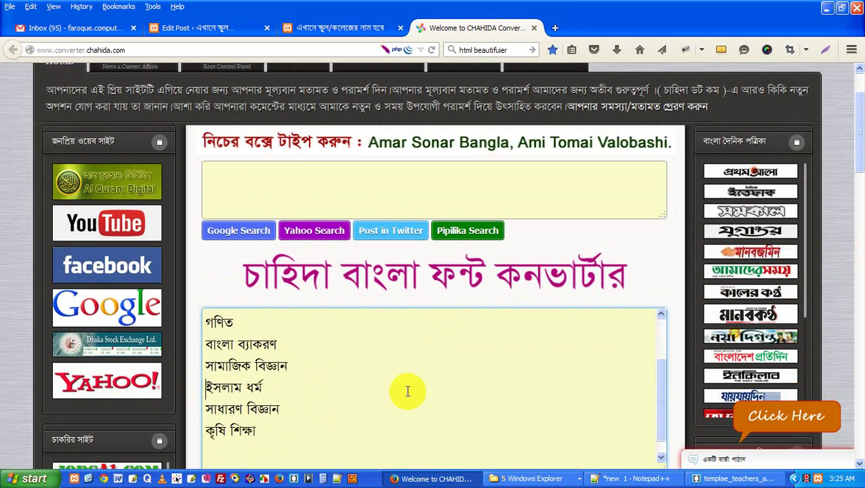
key(shift+End)
key(Delete)
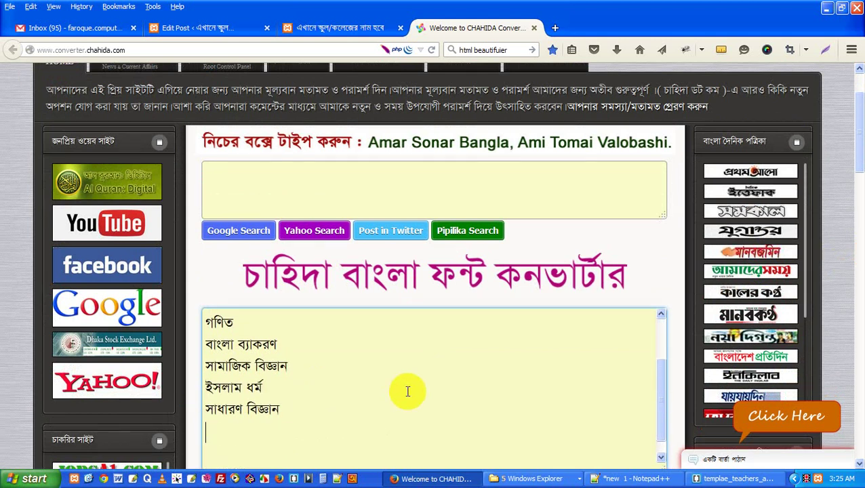
key(Return)
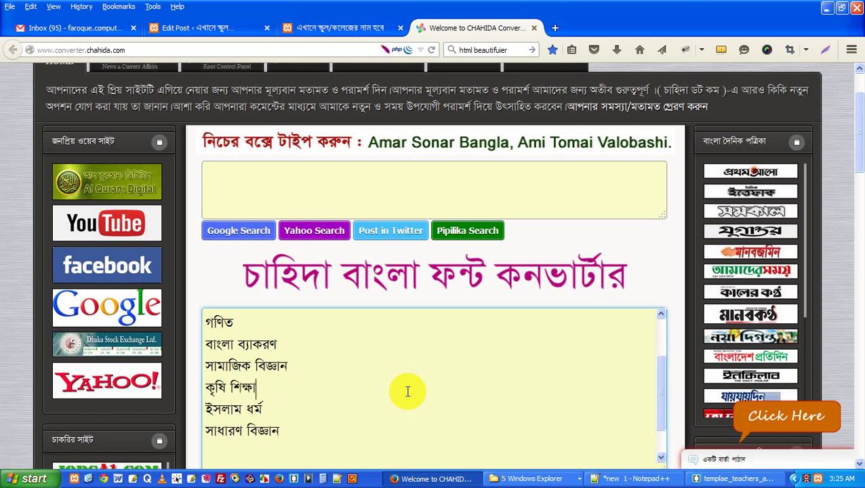
Step: Copy the whole রবিবার list from the converter and paste it into the title of a new class six routine post
key(ctrl+a)
click(328, 29)
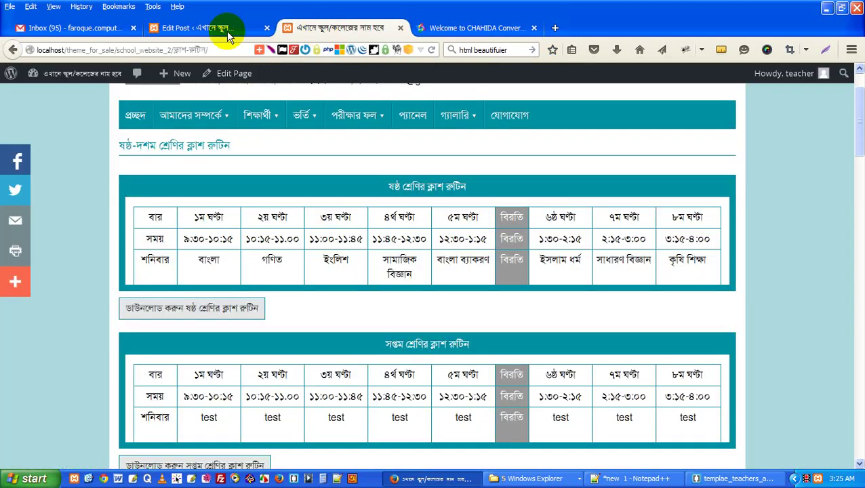
click(227, 29)
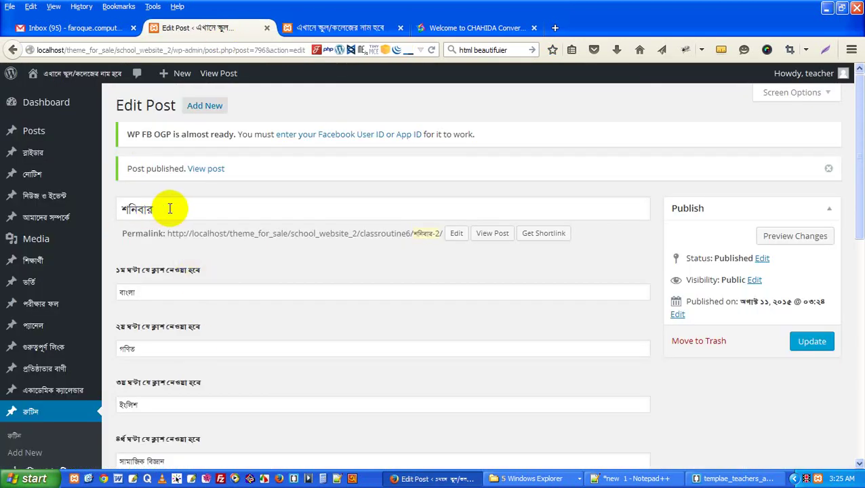
click(199, 115)
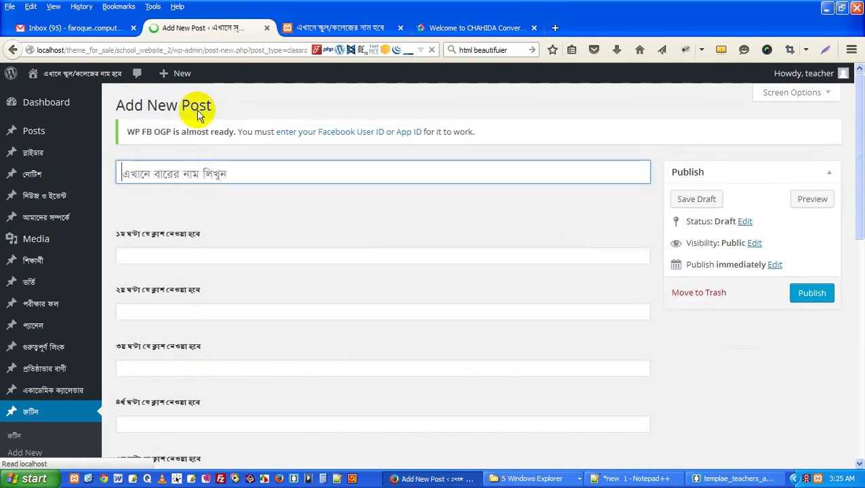
click(189, 174)
text(রবিবার বাংলা ইংলিশ গণিত বাংলা ব্যাকরণ সামাজিক বিজ্ঞান কৃষি শিক্ষা ইসলাম ধর্ম সাধারণ বিজ্ঞান)
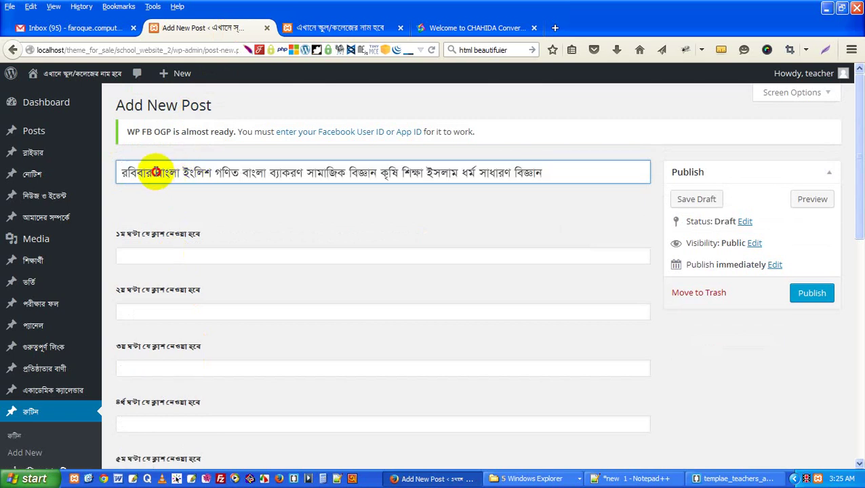
Step: Reduce the post title to রবিবার and enter বাংলা as the first-period subject, cutting the rest of the list from that field
drag(155, 173, 688, 173)
key(ctrl+x)
click(176, 259)
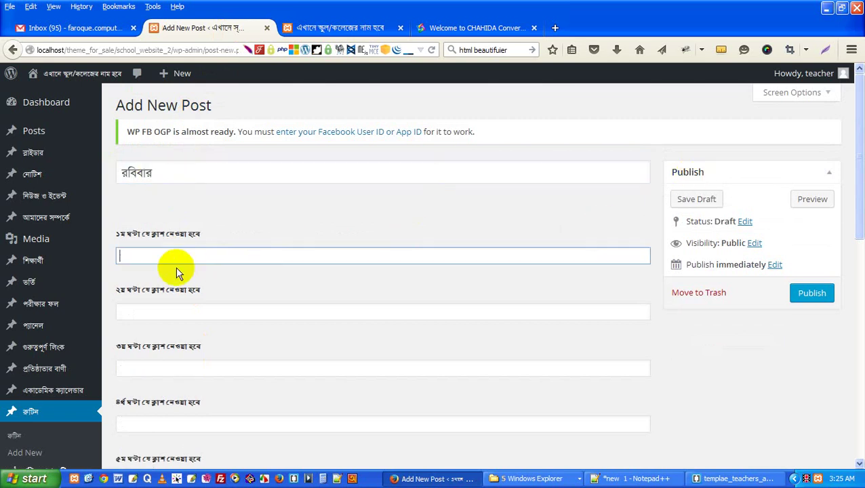
key(ctrl+v)
drag(135, 256, 844, 284)
key(ctrl+x)
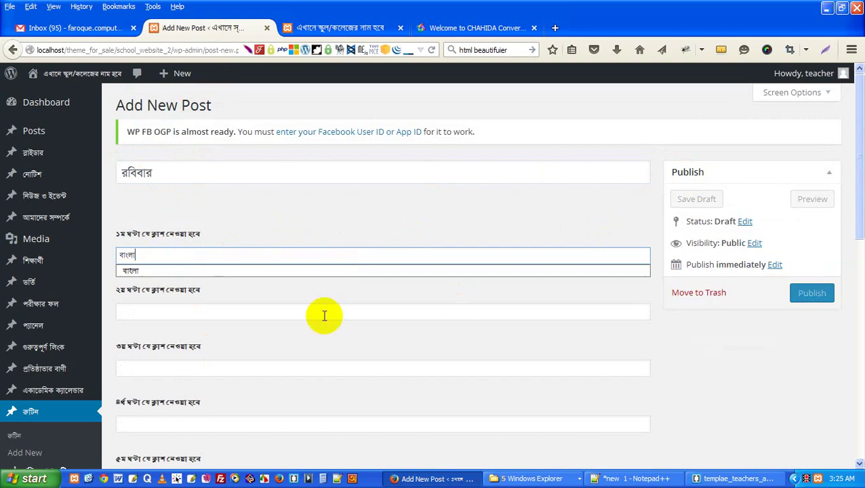
Step: Enter ইংলিশ as the second-period subject and গণিত as the third-period subject, cutting the remaining list each time
click(228, 319)
key(ctrl+v)
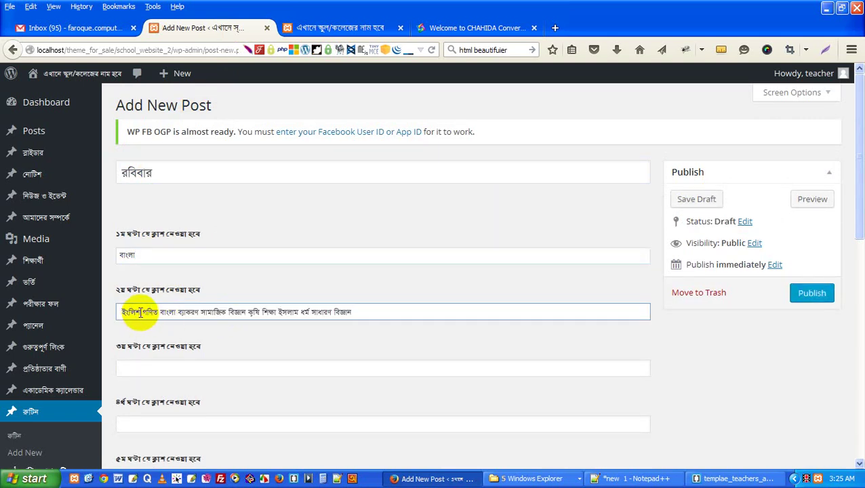
drag(142, 312, 672, 355)
key(ctrl+x)
click(200, 365)
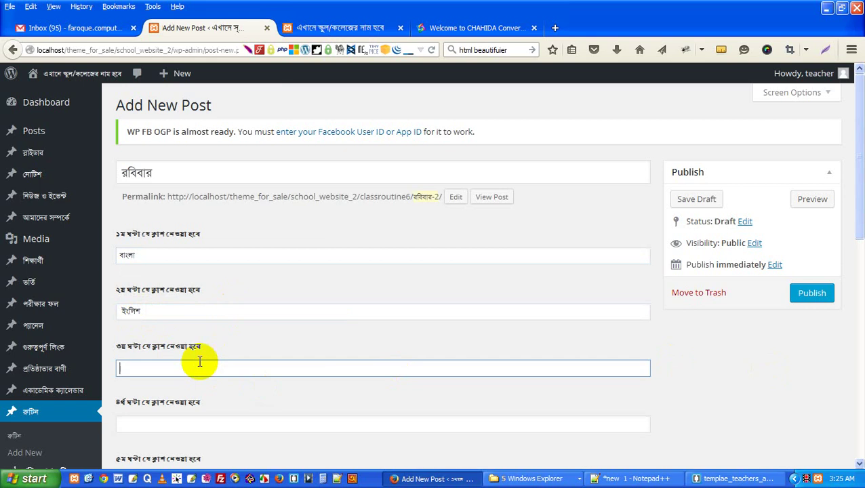
key(ctrl+v)
drag(137, 368, 637, 362)
key(ctrl+x)
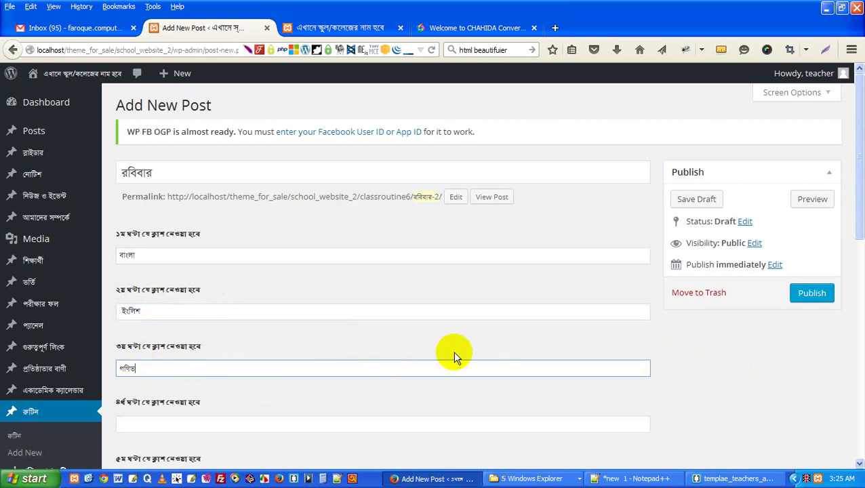
Step: Enter বাংলা ব্যাকরণ as the fourth-period subject and সামাজিক বিজ্ঞান as the fifth, cutting the remaining list each time
scroll(235, 351, down, 3)
click(152, 288)
key(ctrl+v)
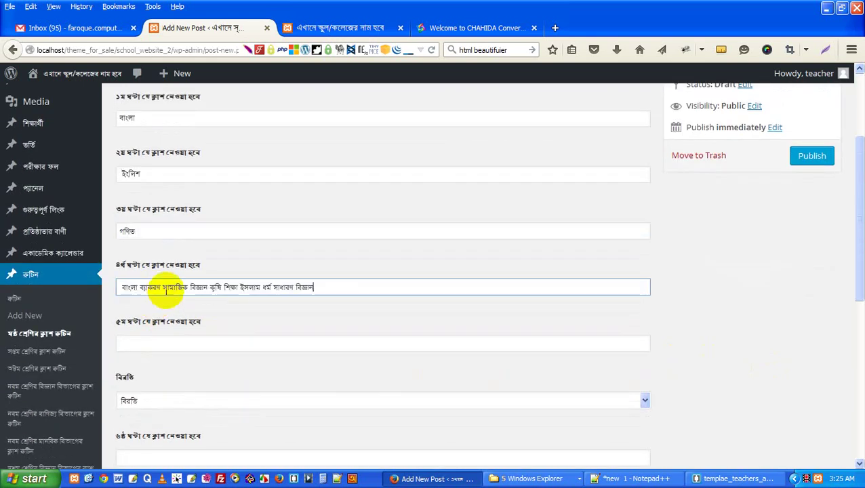
drag(162, 287, 719, 332)
key(ctrl+x)
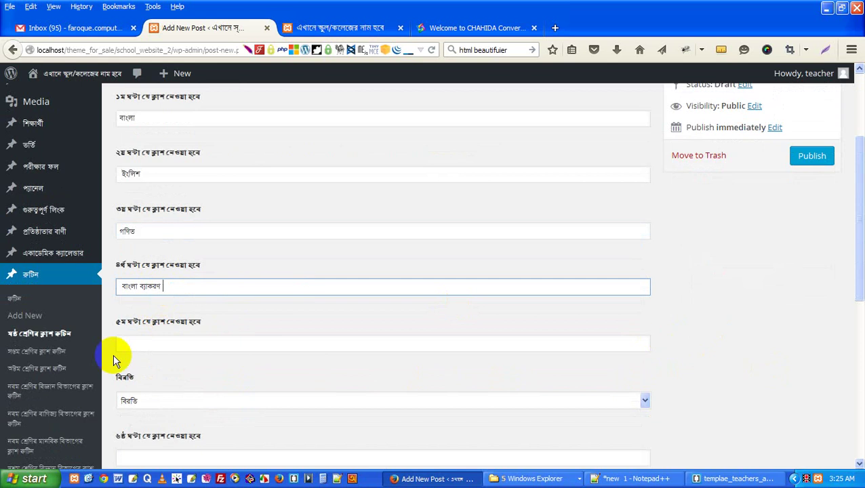
click(176, 344)
key(ctrl+v)
drag(166, 343, 524, 351)
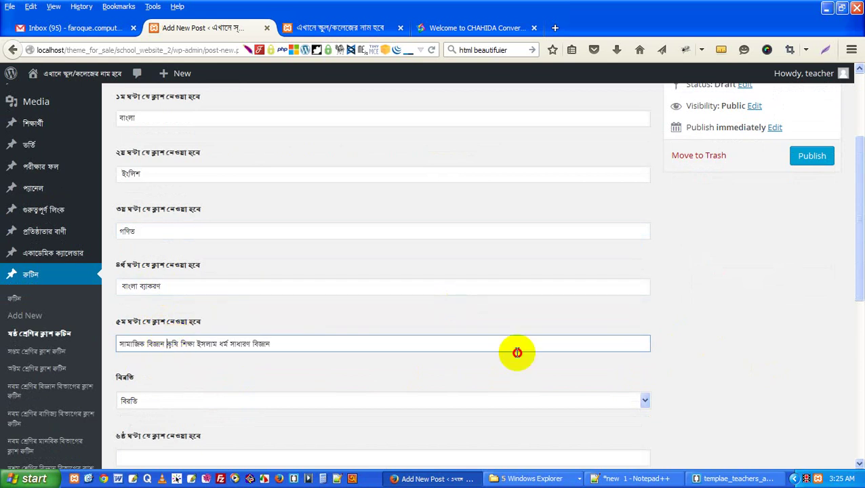
key(ctrl+x)
Step: Enter কৃষি শিক্ষা as the sixth-period subject and ইসলাম ধর্ম as the seventh, cutting the remaining list each time
scroll(164, 342, down, 2)
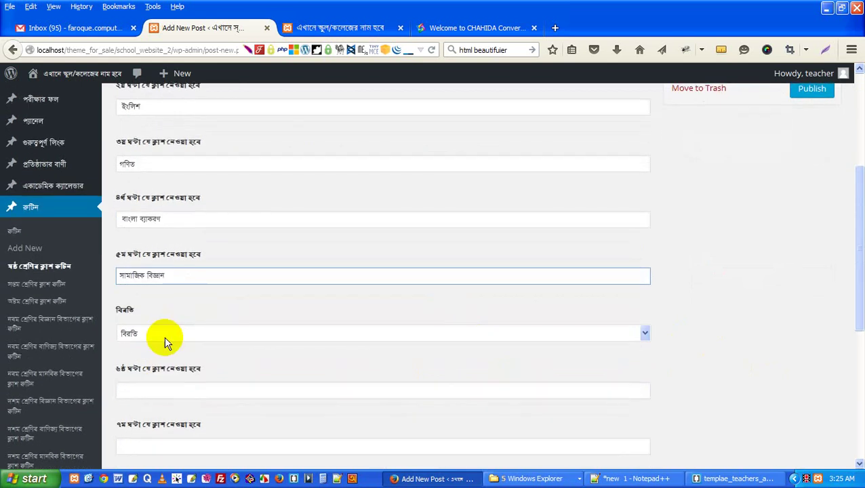
click(149, 391)
key(ctrl+v)
drag(171, 390, 457, 392)
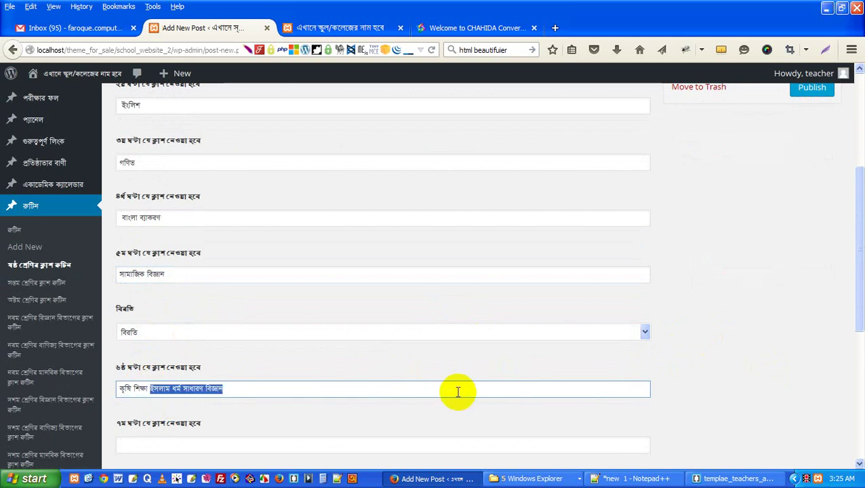
key(ctrl+x)
scroll(173, 367, down, 2)
click(168, 375)
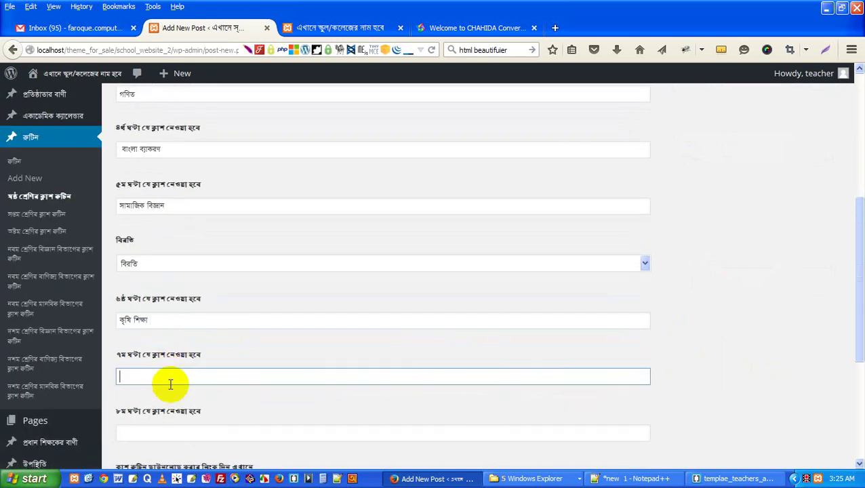
key(ctrl+v)
drag(152, 376, 334, 378)
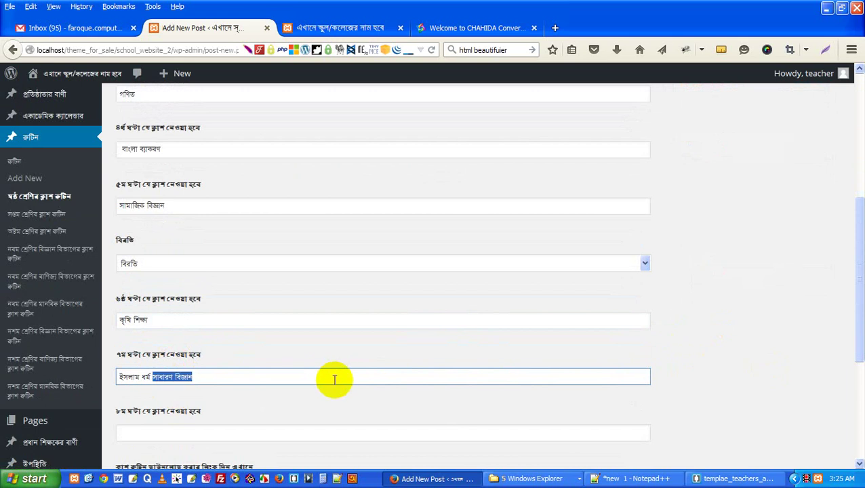
key(ctrl+x)
Step: Enter সাধারণ বিজ্ঞান as the eighth-period subject and publish the রবিবার routine post
scroll(196, 363, down, 2)
click(192, 364)
key(ctrl+v)
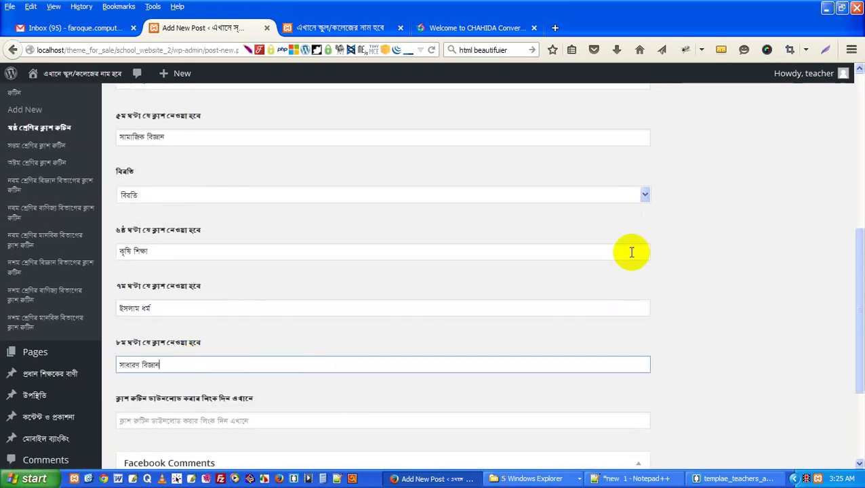
scroll(764, 248, down, 2)
scroll(769, 256, up, 10)
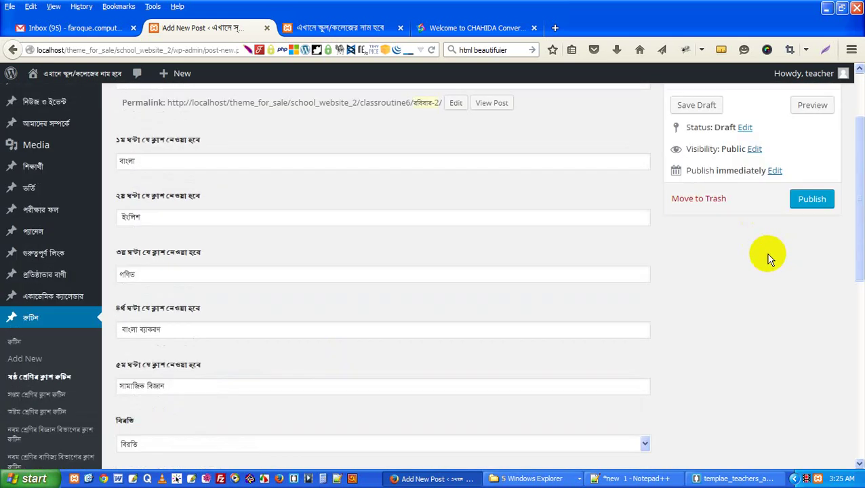
click(807, 294)
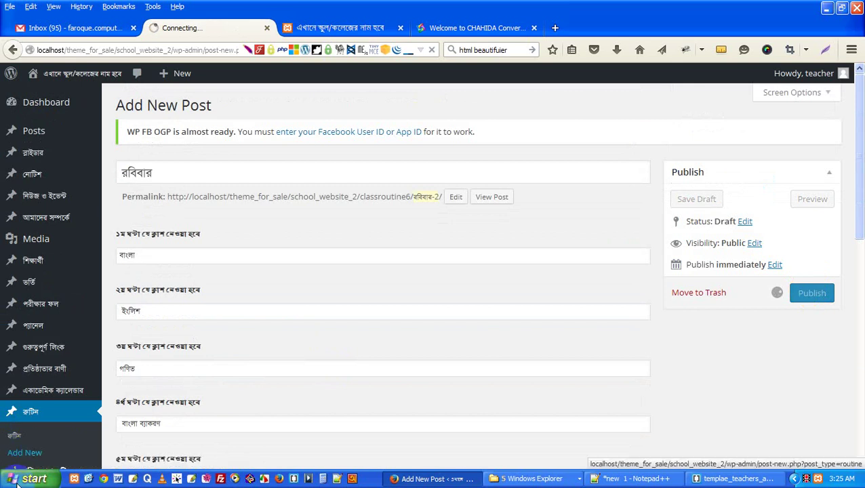
key(super+r)
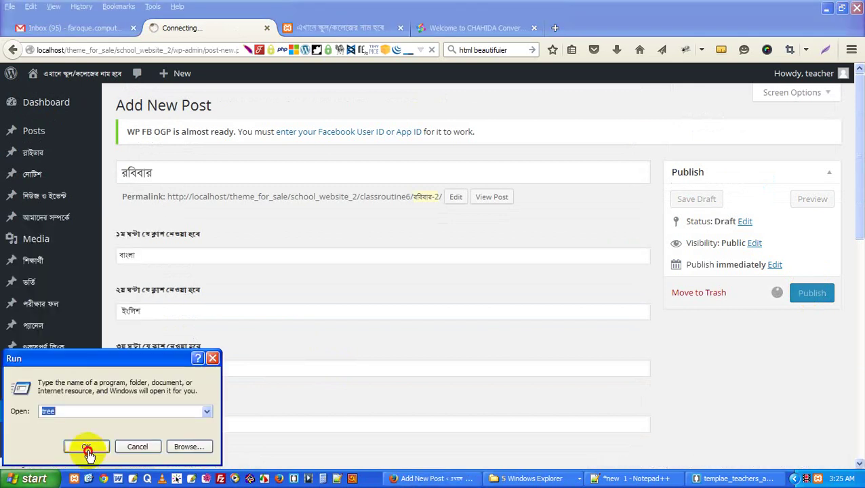
click(87, 450)
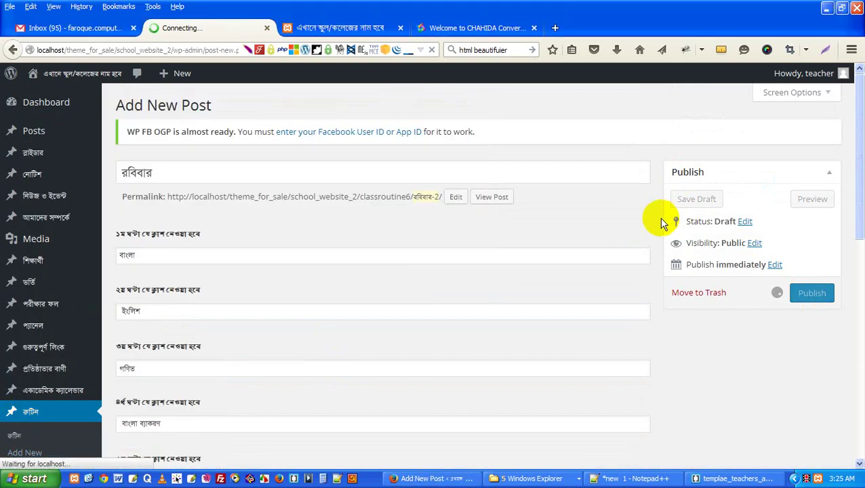
Step: Reload the school site's class routine page and examine the class six table and the routines of the other classes
click(316, 27)
key(F5)
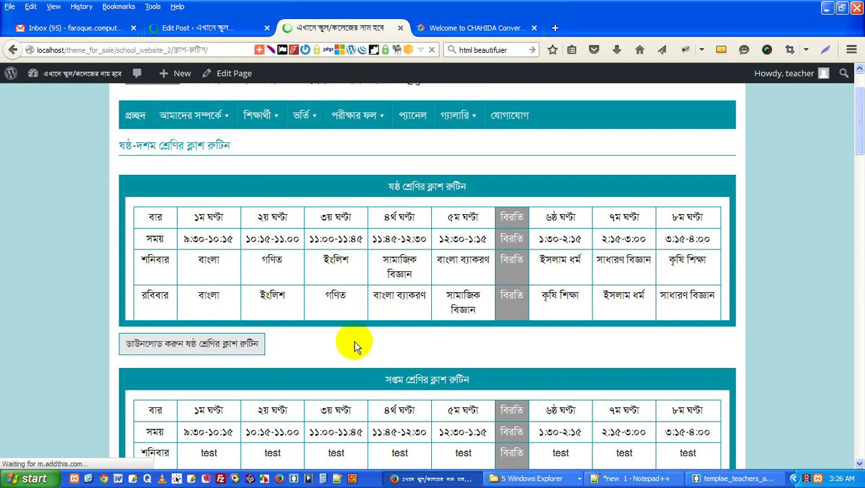
scroll(353, 343, down, 2)
scroll(353, 344, down, 6)
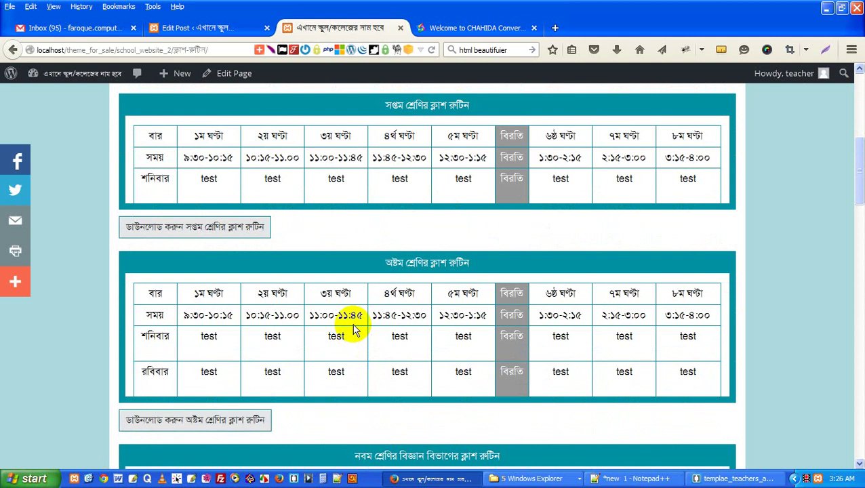
scroll(352, 298, up, 7)
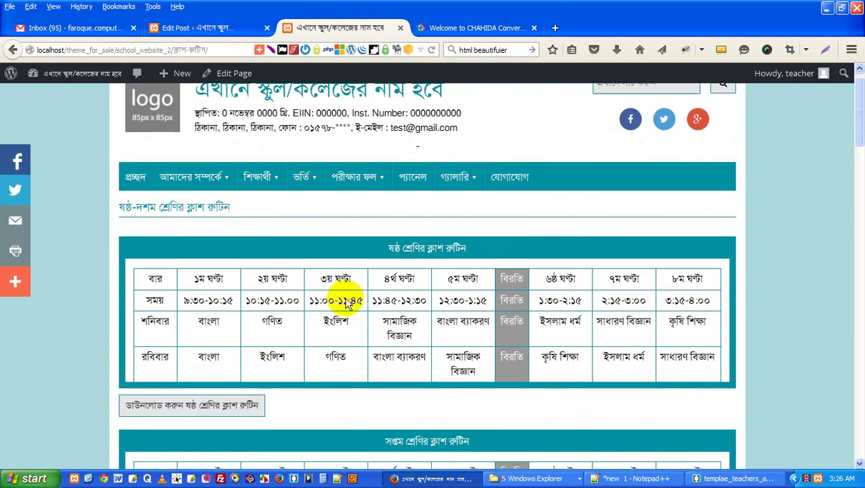
scroll(347, 303, down, 2)
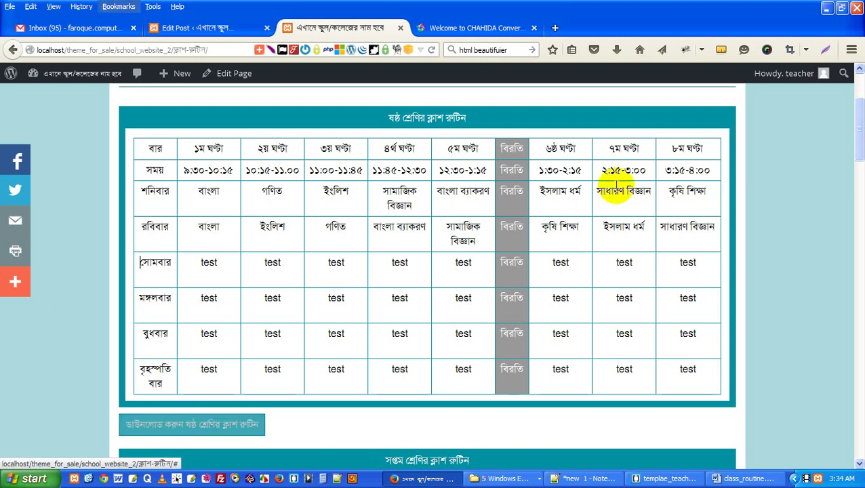
scroll(828, 205, up, 3)
click(791, 205)
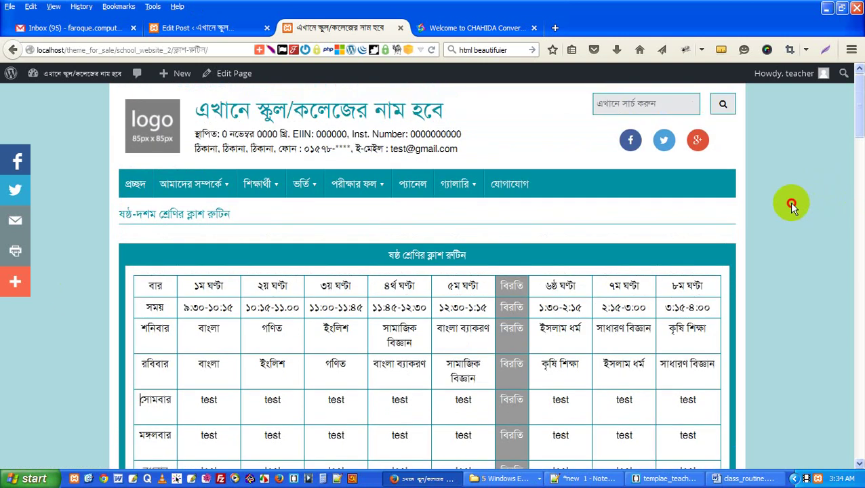
scroll(790, 204, down, 2)
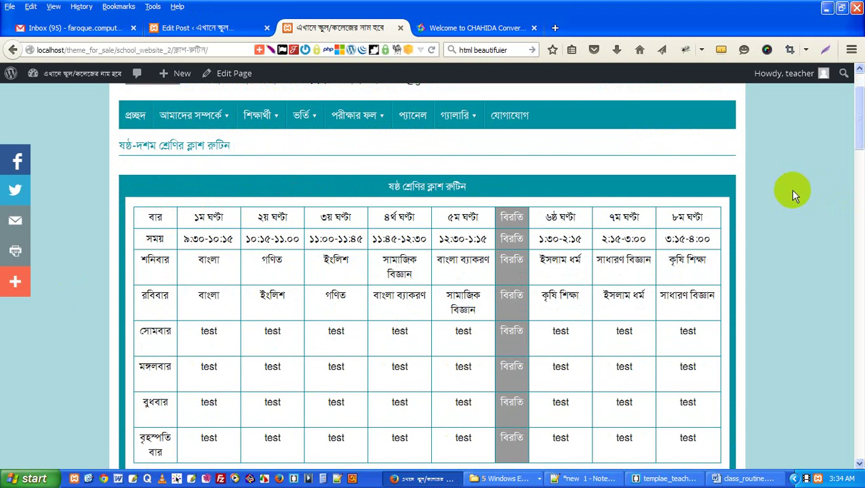
scroll(796, 198, down, 1)
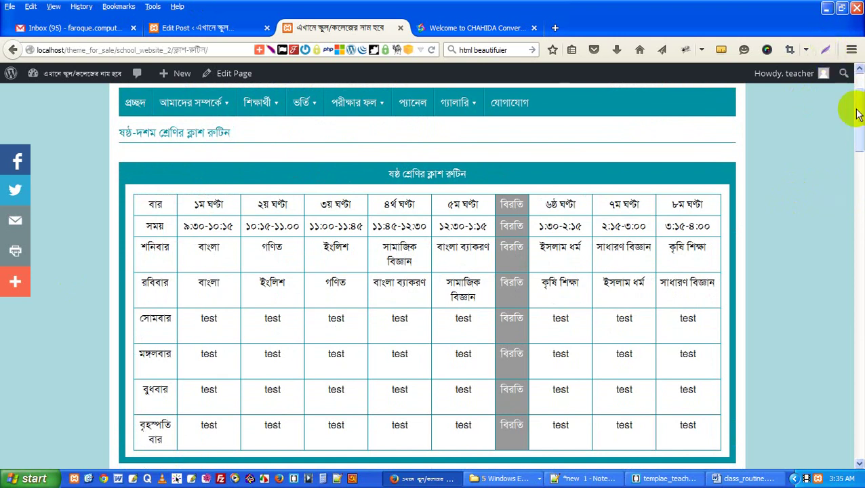
scroll(858, 111, down, 2)
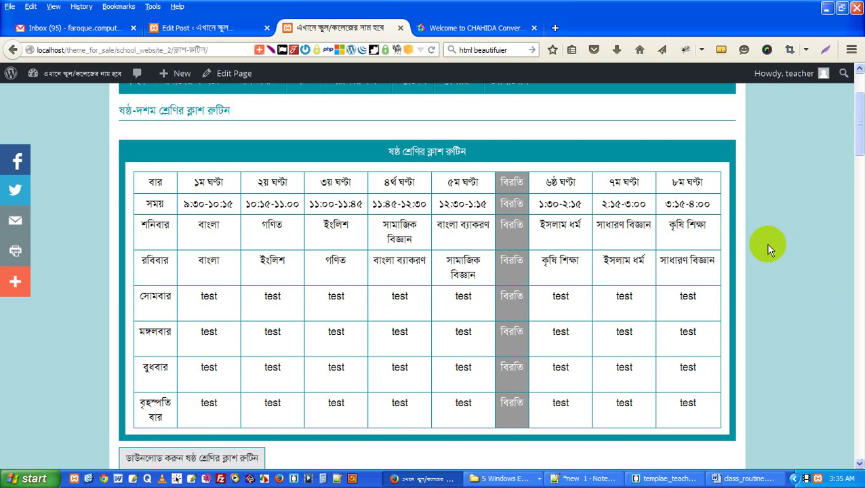
Step: Look at the class_routine.doc page layout in Word and return to the routine page in Firefox
click(745, 479)
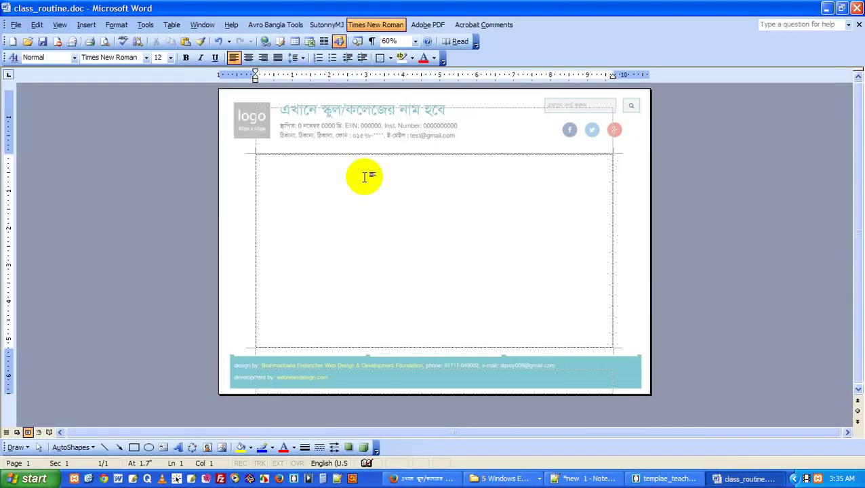
click(730, 482)
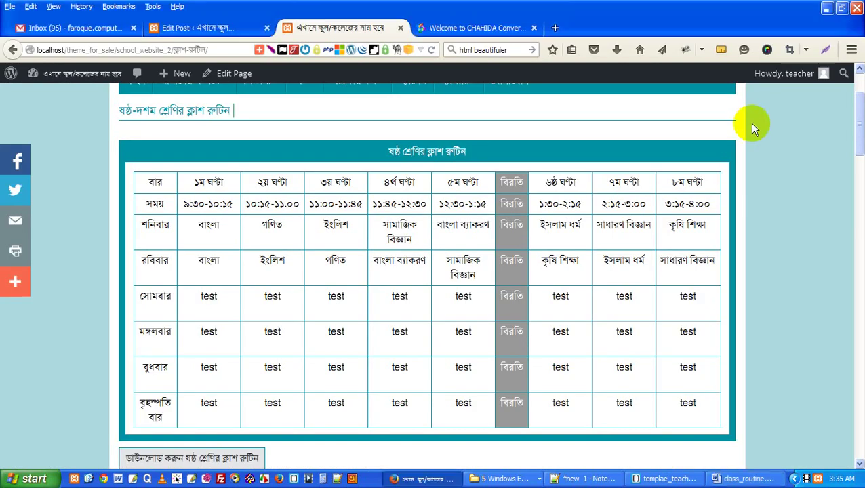
Step: Capture the class six routine table as a 1000x505 screenshot and save it to the Desktop as class_6_routin.jpg
click(821, 51)
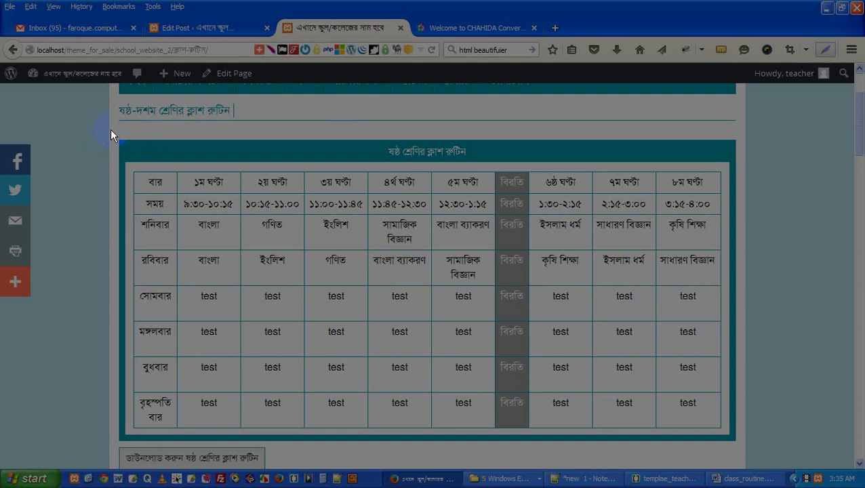
mouse_move(110, 127)
mouse_down()
mouse_move(248, 233)
mouse_move(679, 381)
mouse_move(786, 450)
mouse_move(744, 448)
mouse_up()
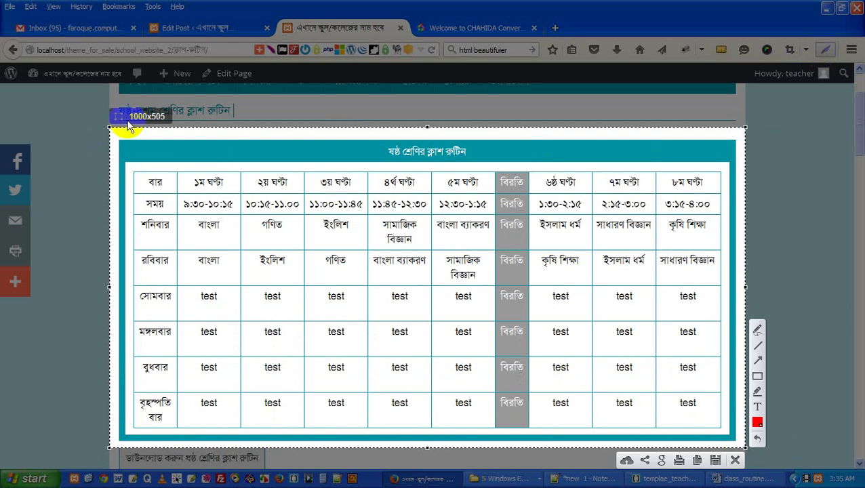
click(713, 462)
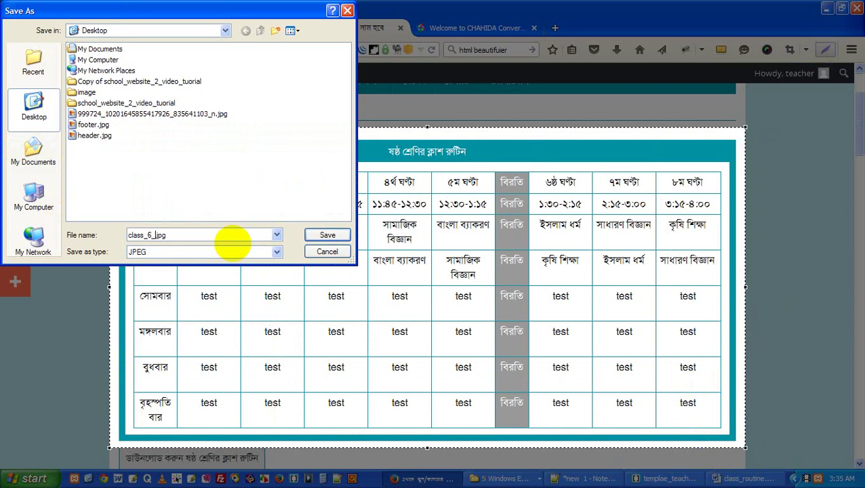
click(328, 236)
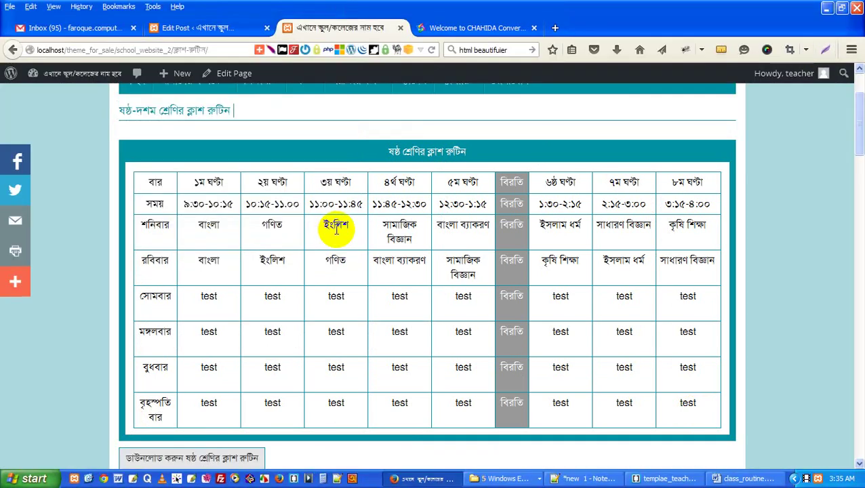
Step: Switch to Word and insert the picture class_6_routin.jpg from the Desktop into the body of class_routine.doc
click(745, 480)
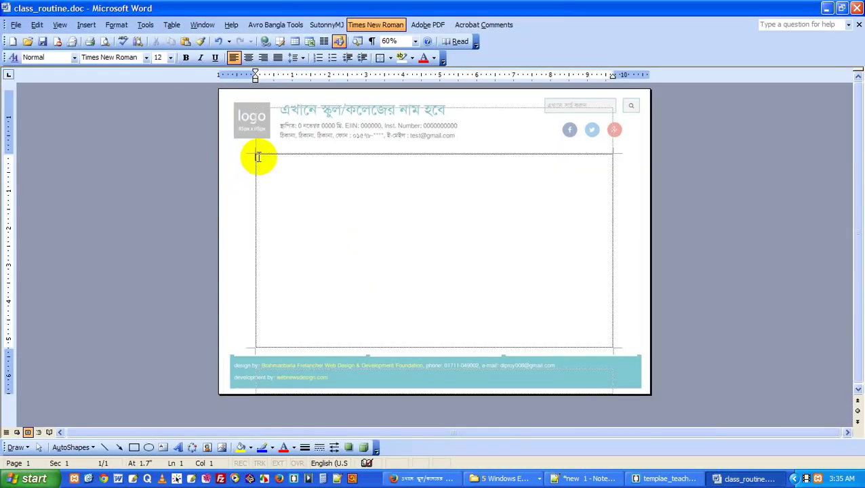
click(86, 25)
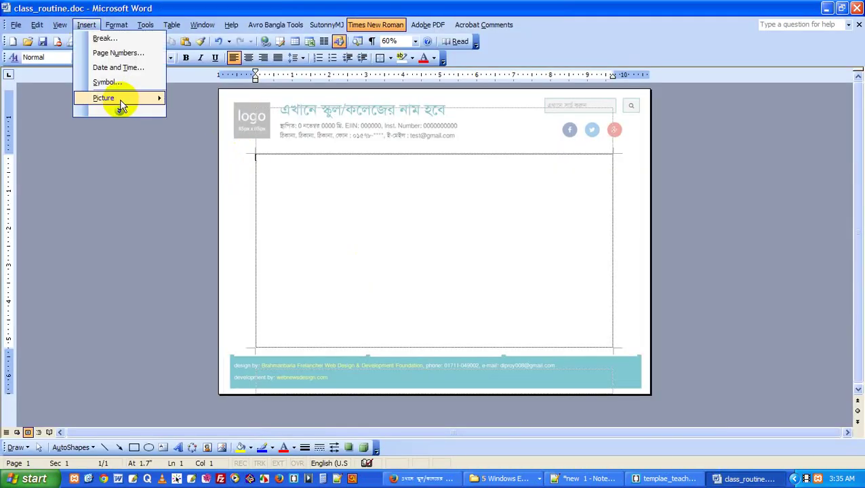
mouse_move(122, 101)
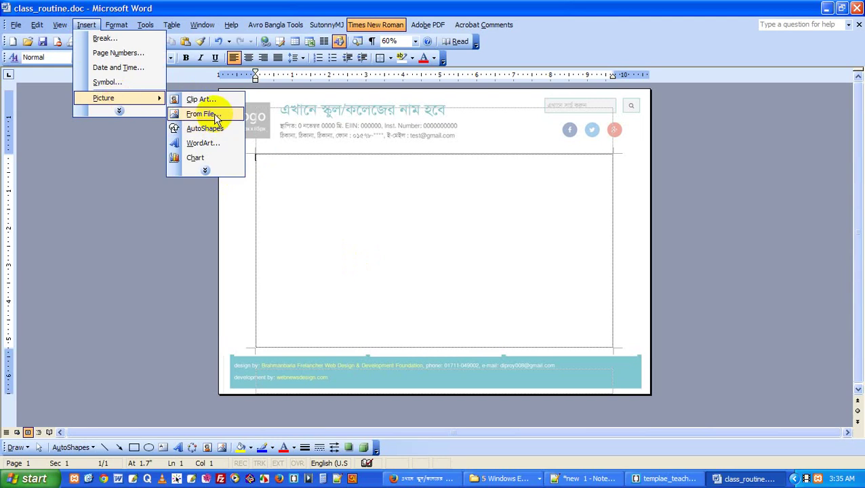
click(214, 116)
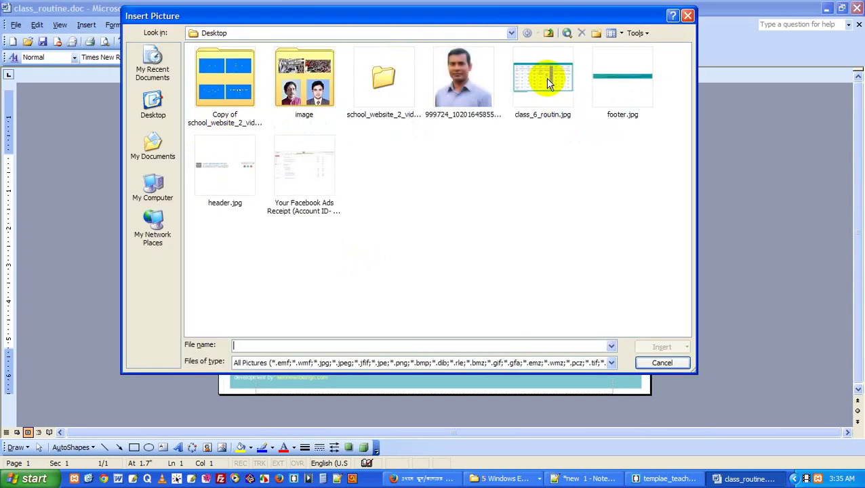
click(544, 78)
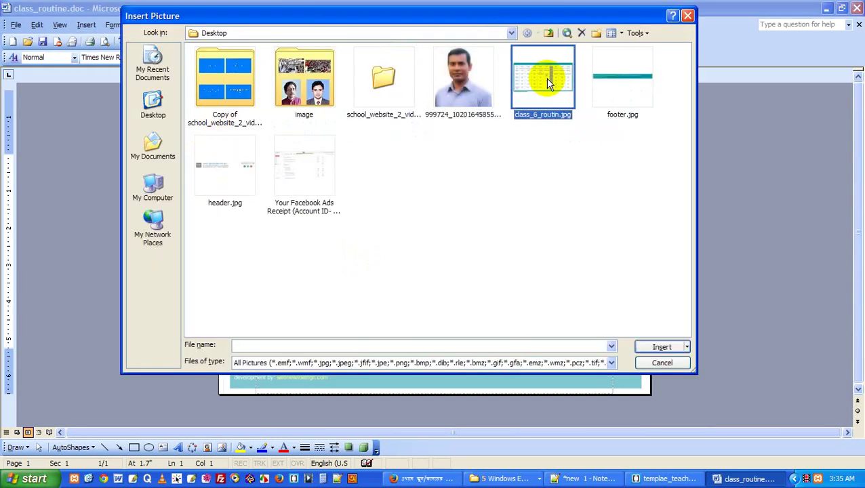
click(661, 347)
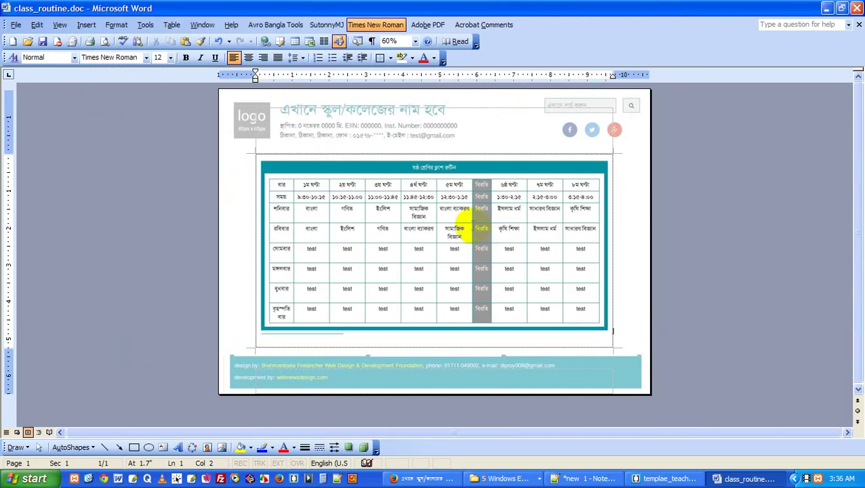
Step: Set the inserted routine picture's wrapping style to Behind text
double_click(475, 231)
click(417, 134)
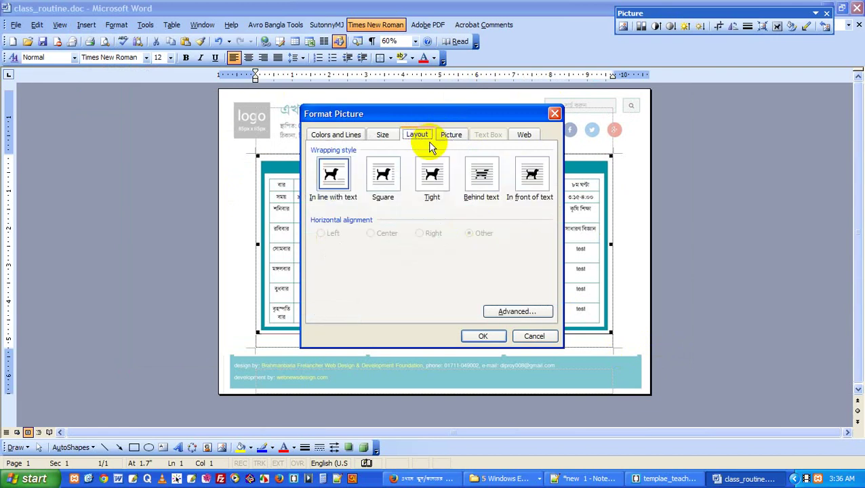
click(482, 176)
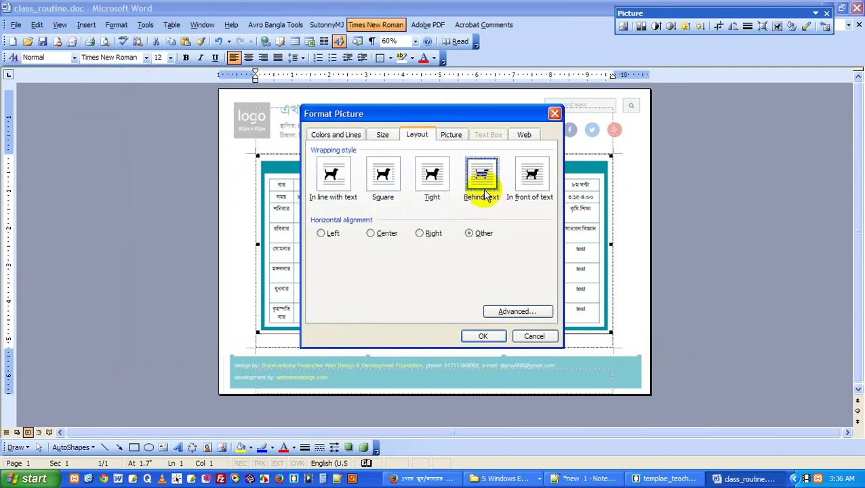
click(482, 336)
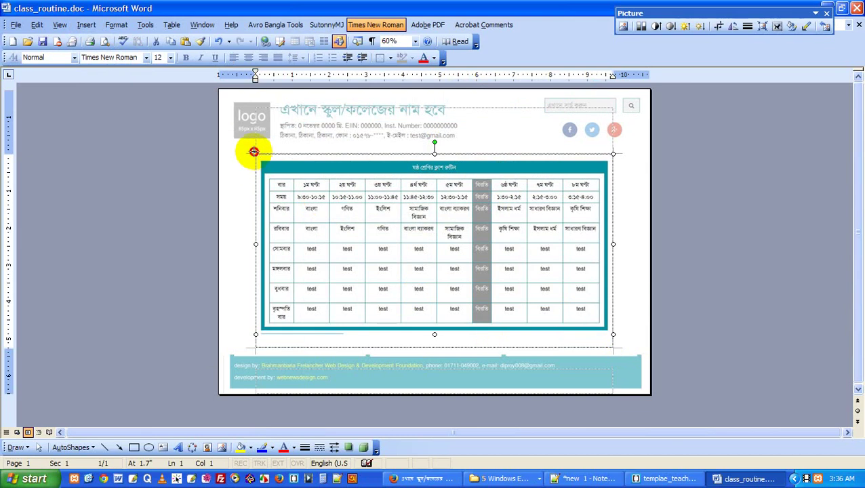
Step: Enlarge the routine picture at its upper-left and lower-right corners to fill the space between the header and footer images
drag(253, 151, 233, 142)
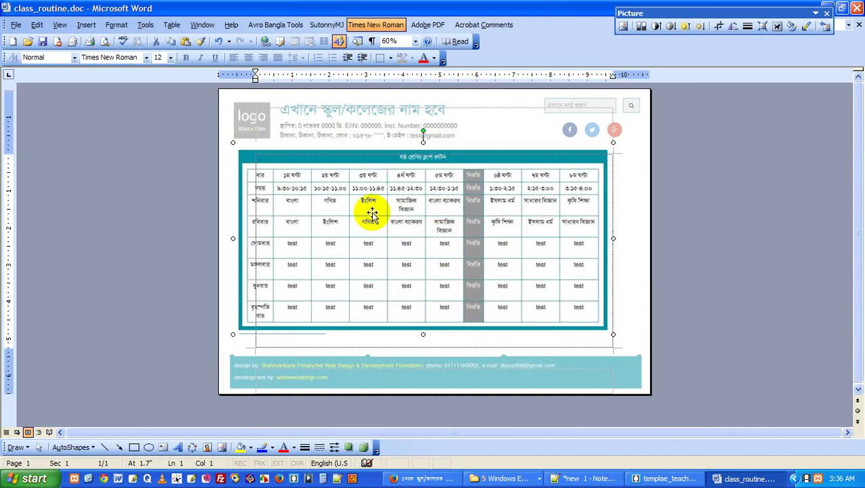
drag(613, 336, 640, 348)
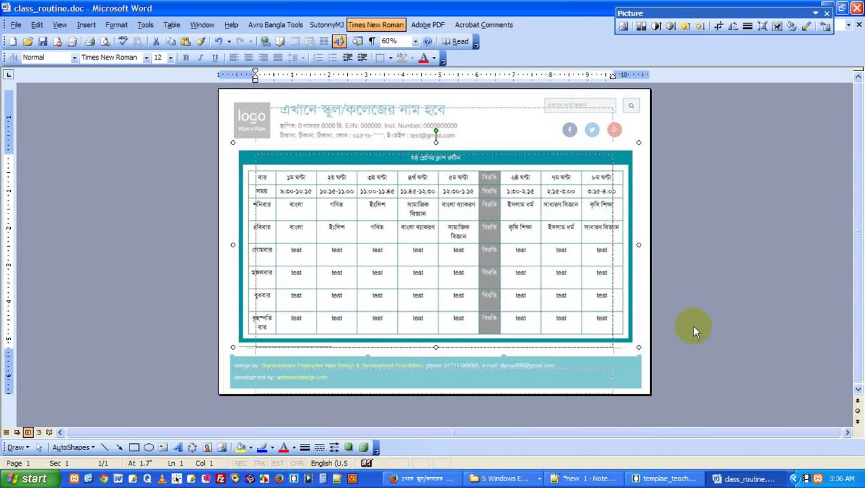
click(691, 324)
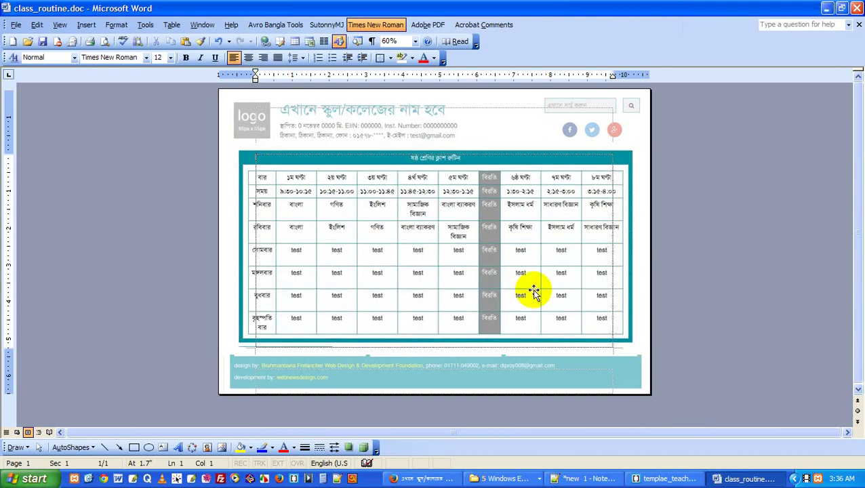
Step: Check the page in print preview and close class_routine.doc
key(ctrl+F2)
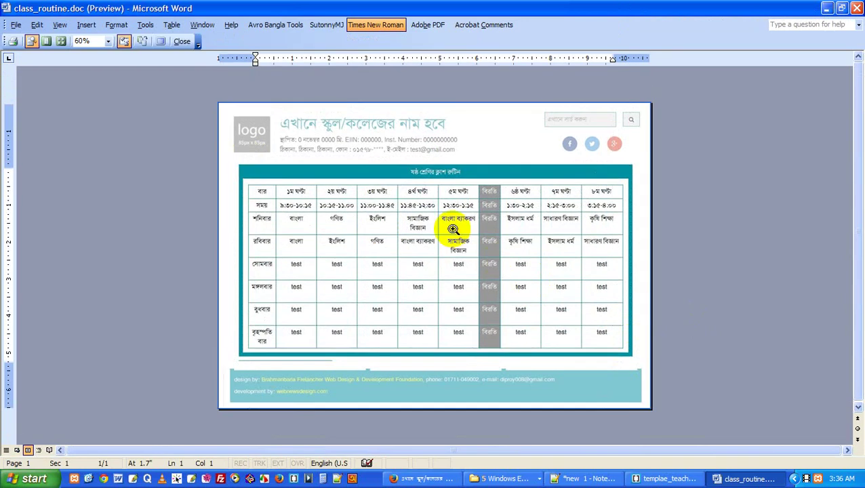
key(ctrl+F2)
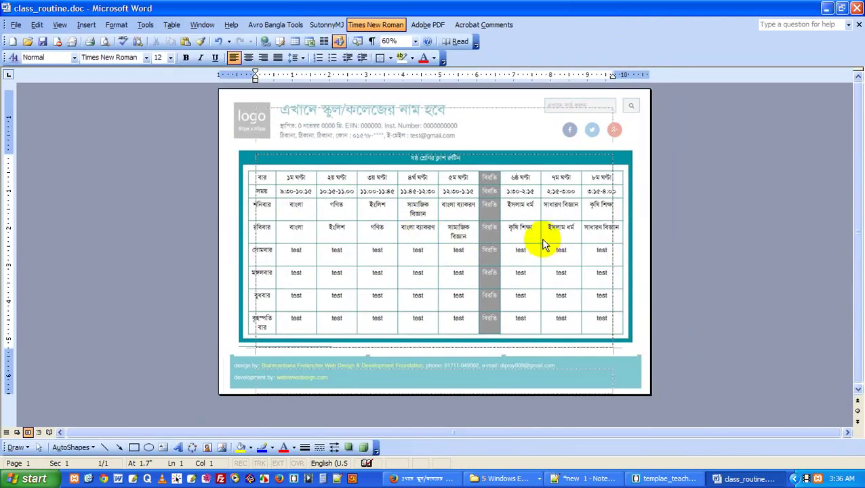
key(ctrl+w)
Step: Switch to Firefox and examine the class six routine's download link and the download-link field in the বৃহস্পতিবার routine post
click(441, 477)
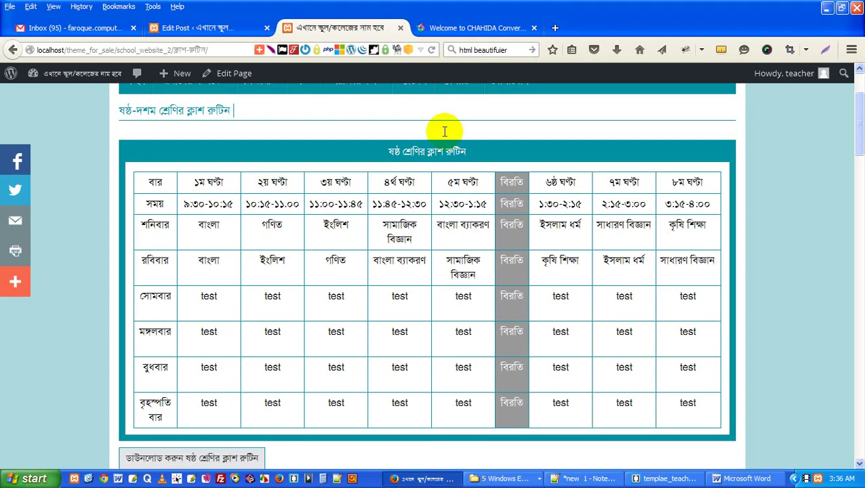
scroll(289, 237, down, 3)
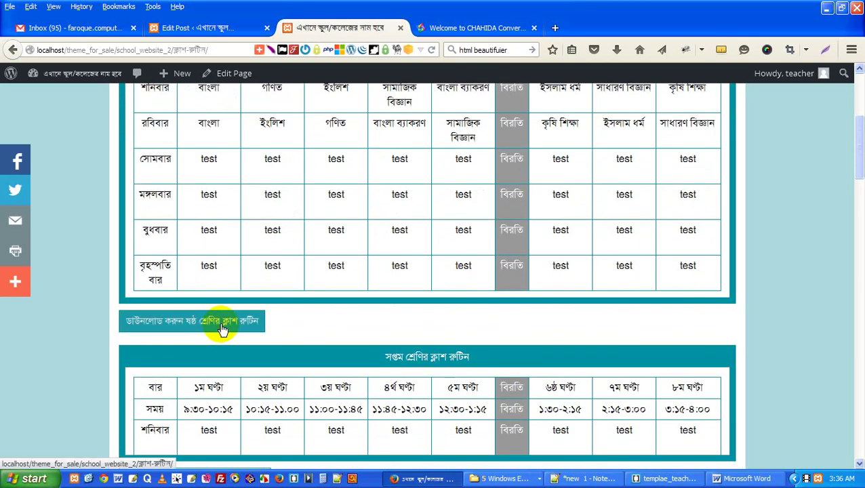
click(232, 30)
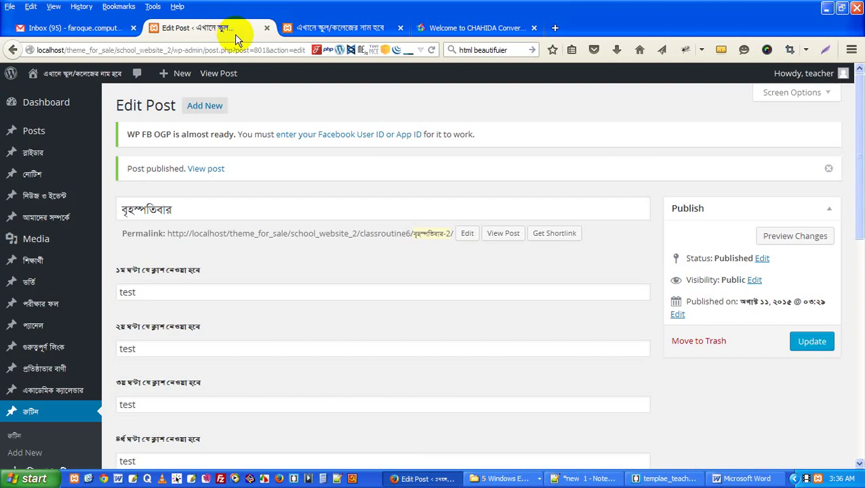
scroll(394, 292, down, 9)
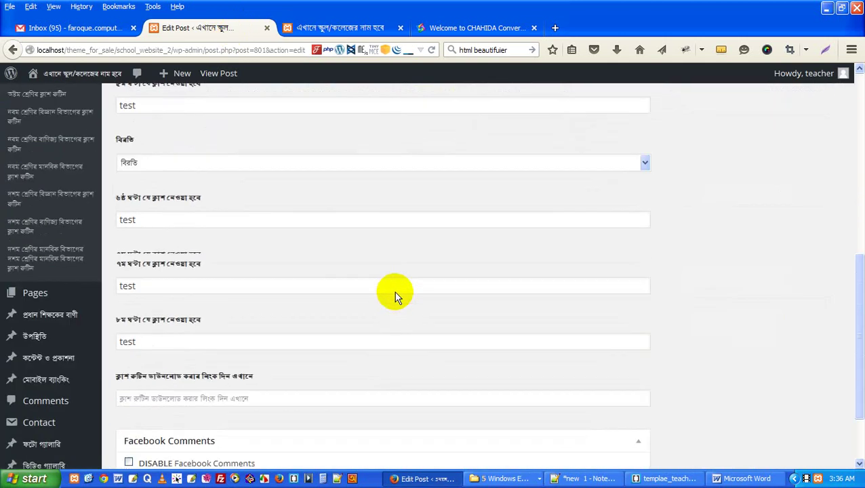
scroll(396, 296, down, 2)
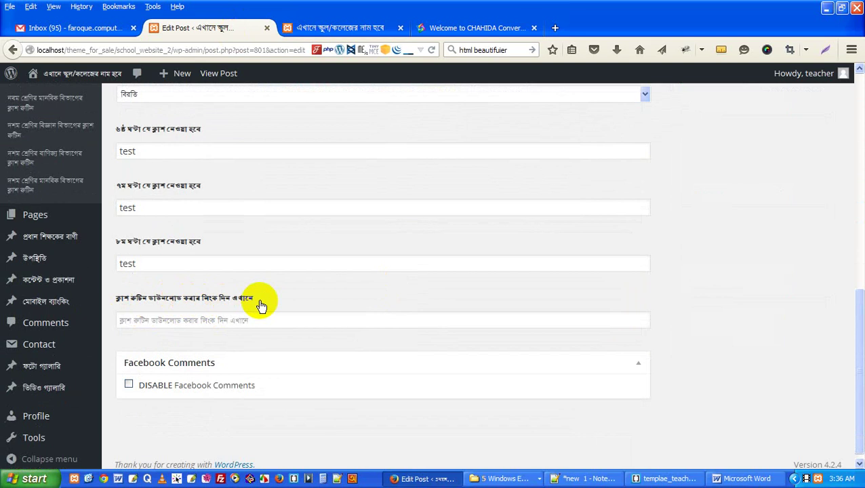
scroll(262, 301, up, 11)
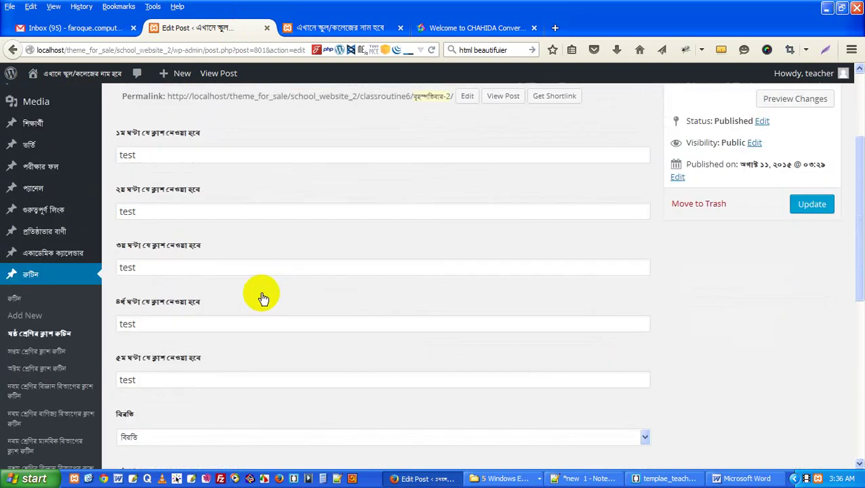
scroll(224, 338, down, 11)
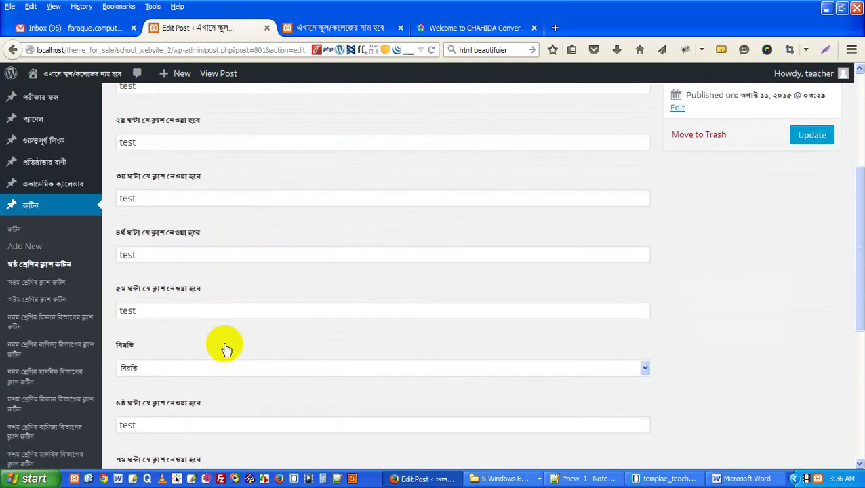
scroll(244, 272, up, 3)
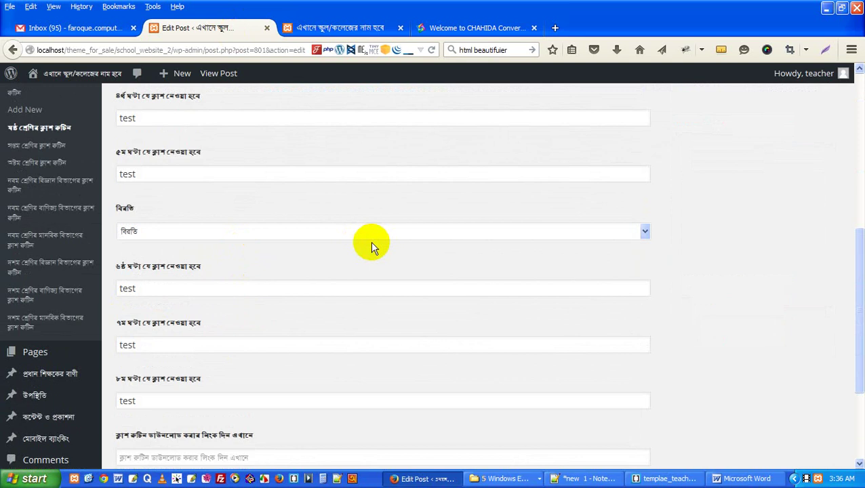
scroll(309, 277, down, 4)
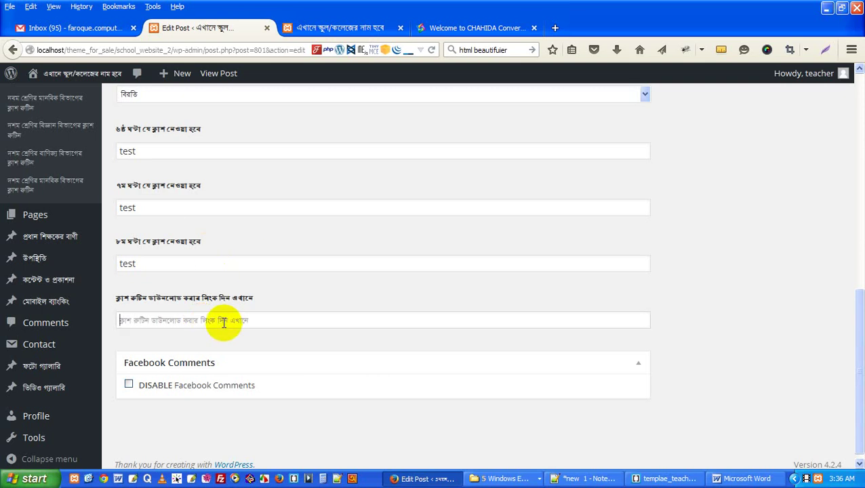
click(223, 322)
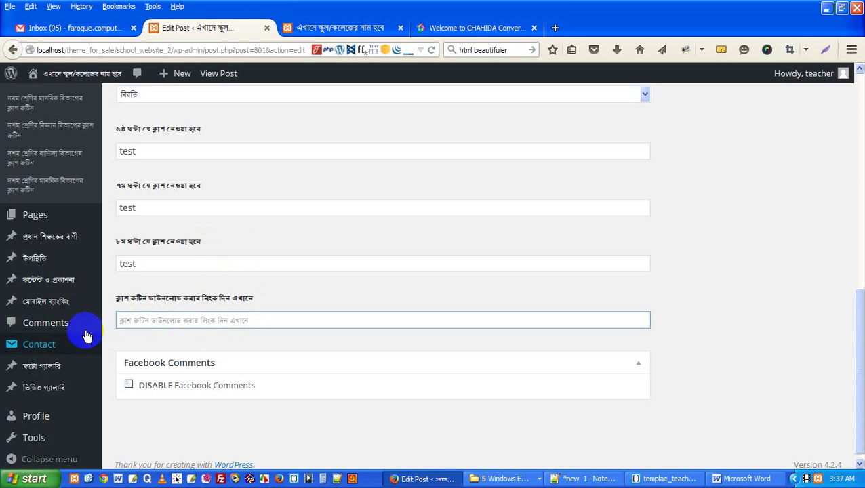
Step: Open the WordPress Media Library in a new browser tab
scroll(84, 332, up, 1)
scroll(84, 331, up, 12)
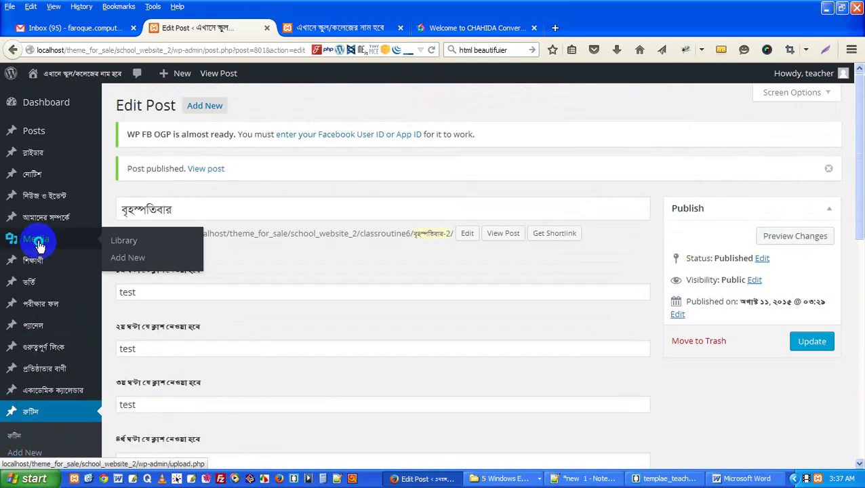
right_click(38, 246)
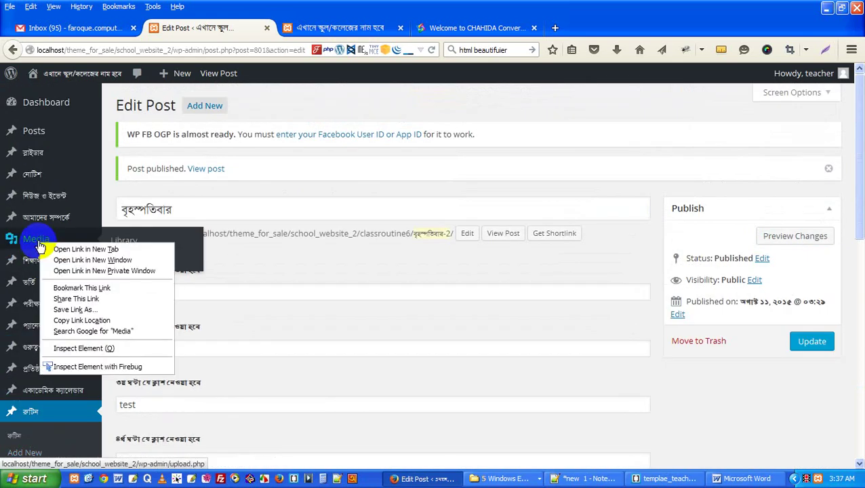
click(85, 250)
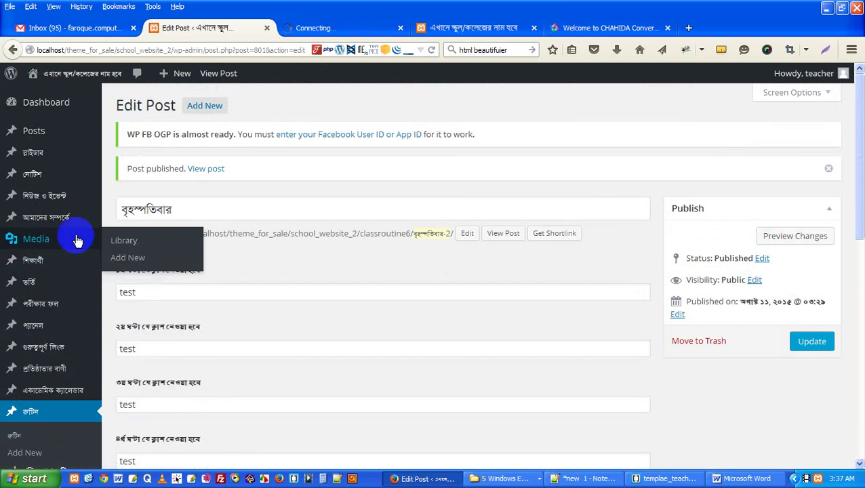
click(341, 28)
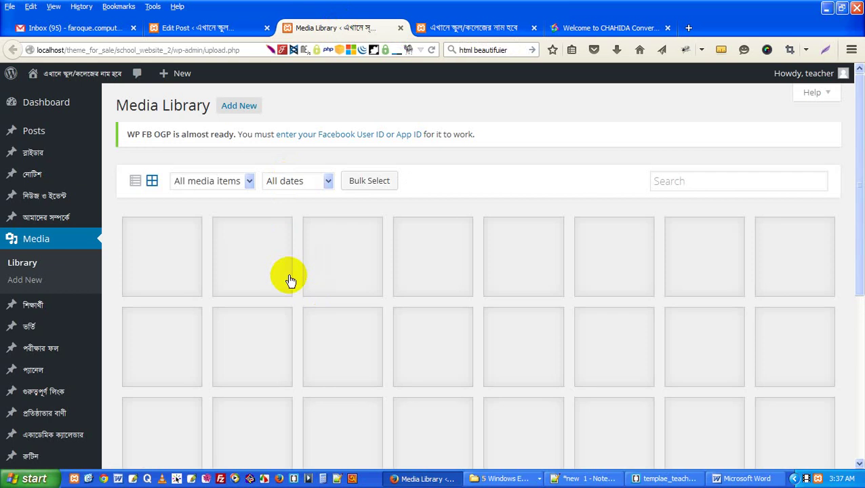
Step: Upload class_routine.doc from the Desktop to the Media Library
click(248, 109)
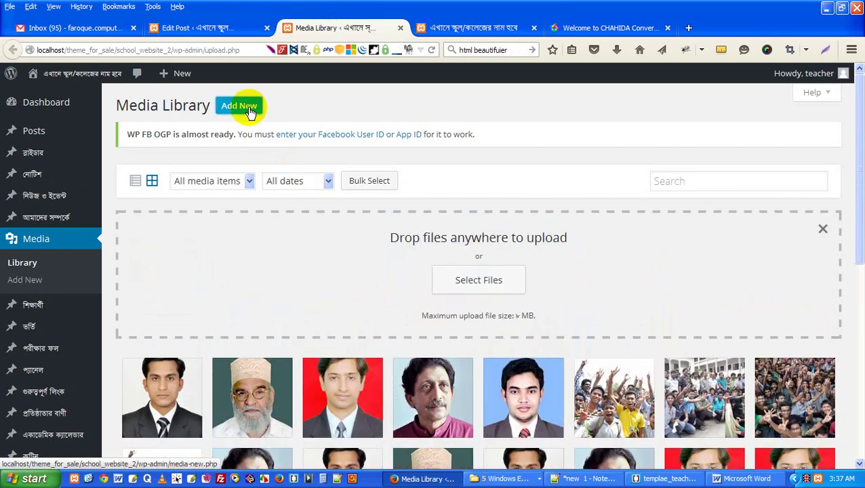
click(461, 283)
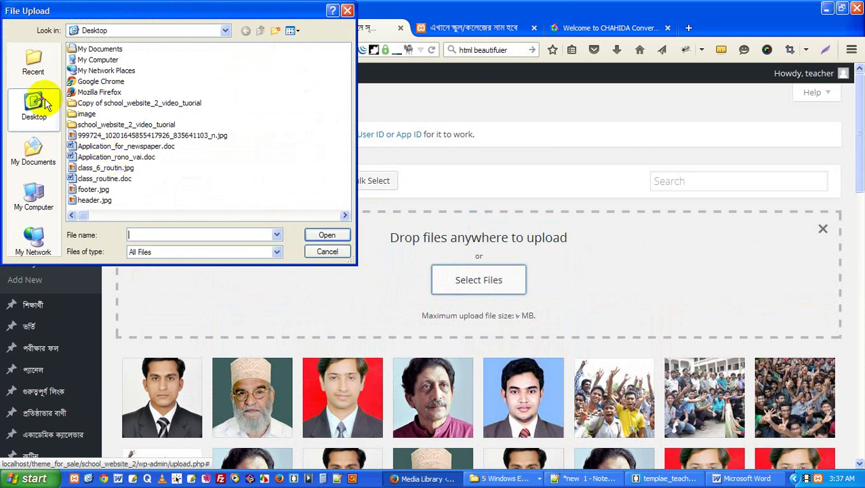
click(102, 179)
click(323, 235)
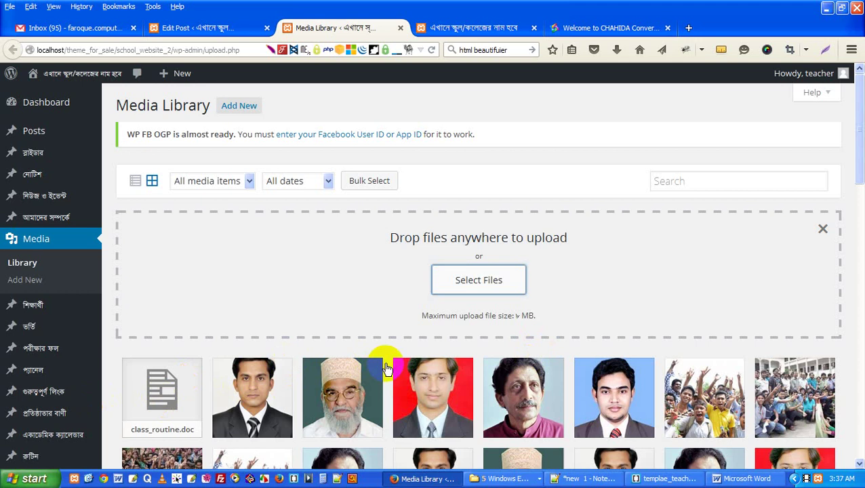
Step: Copy the file URL of the uploaded class_routine.doc from its attachment details and close the details
scroll(179, 379, down, 2)
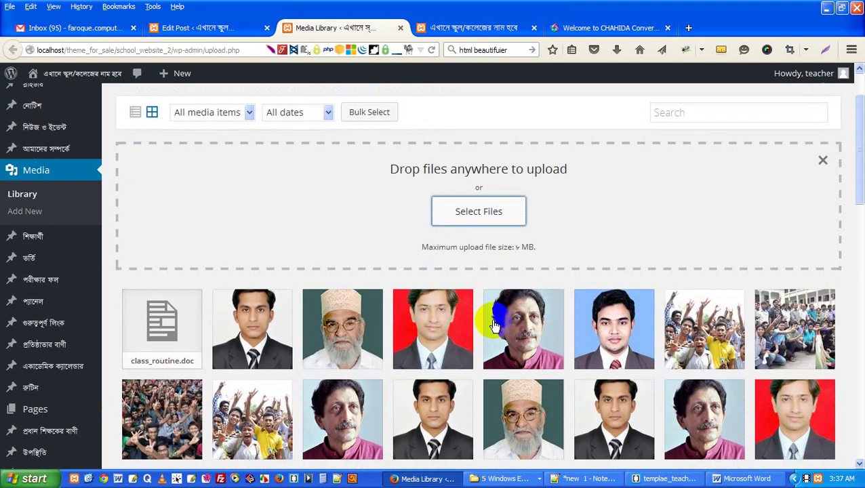
click(159, 319)
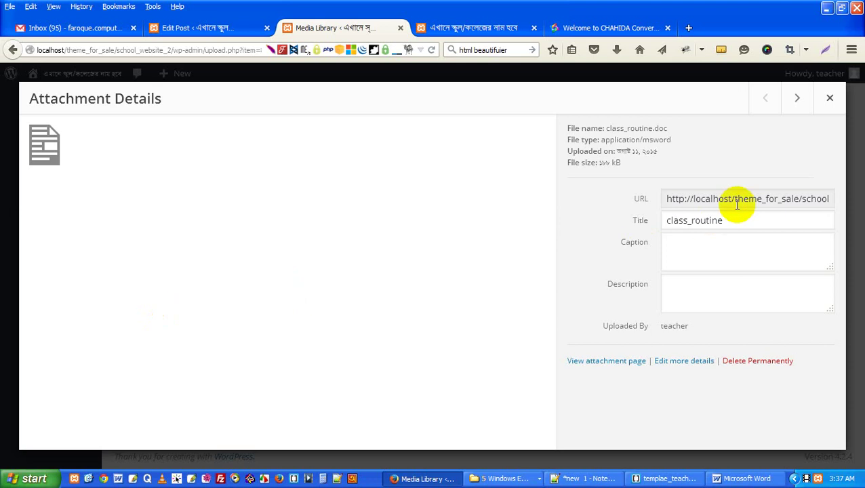
click(737, 197)
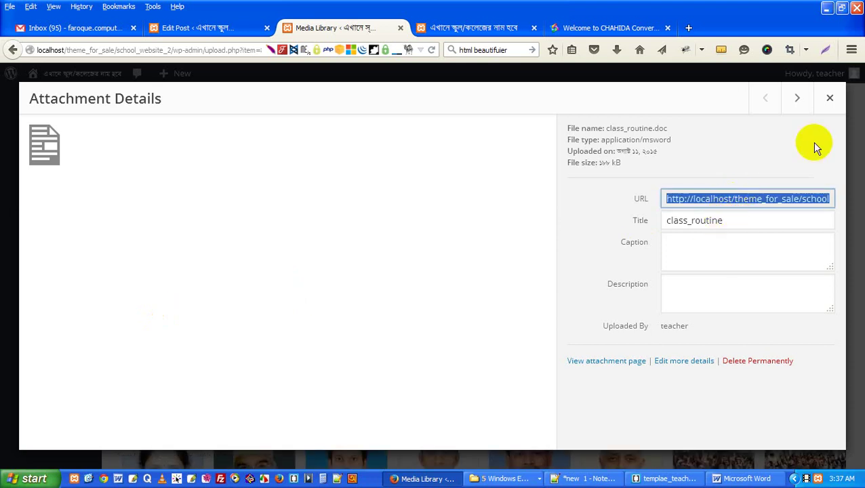
click(829, 98)
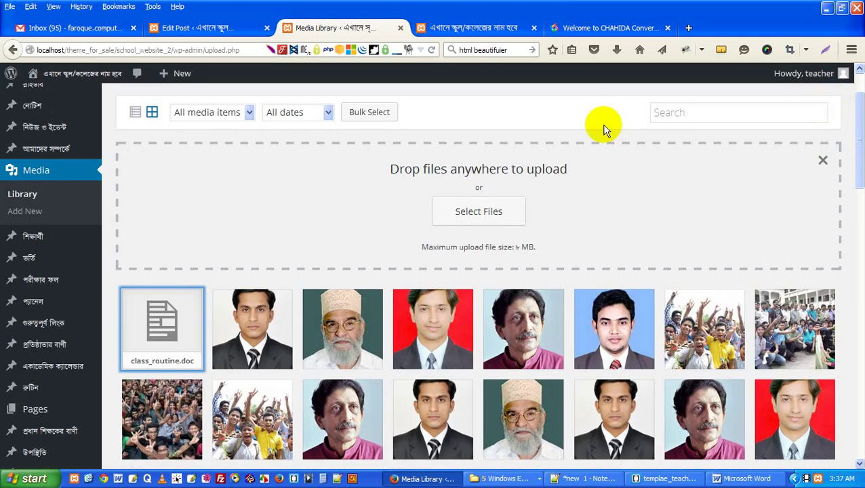
click(403, 29)
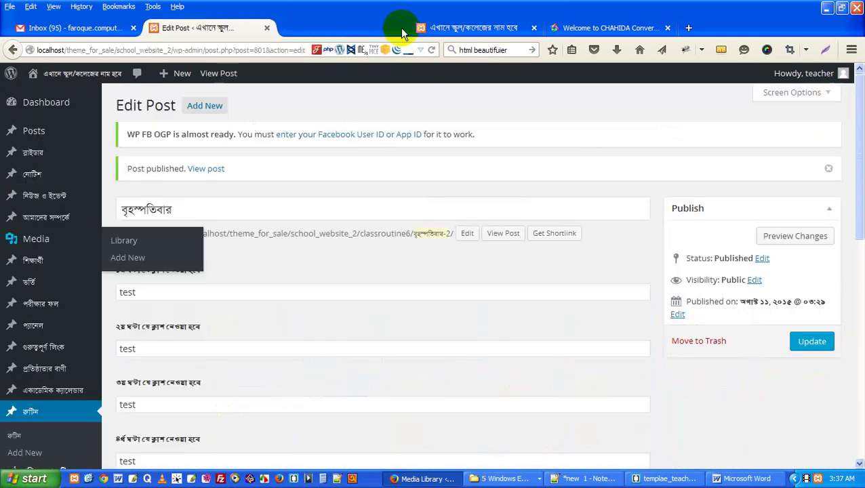
scroll(265, 389, down, 10)
scroll(203, 393, down, 4)
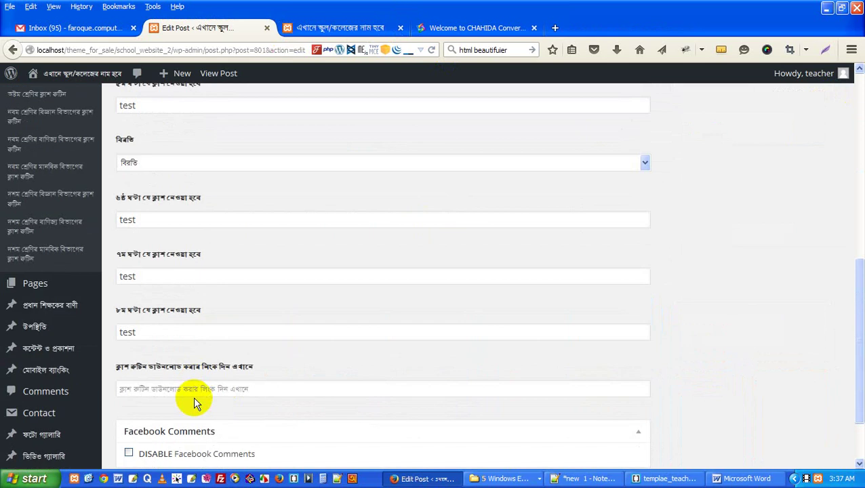
click(194, 324)
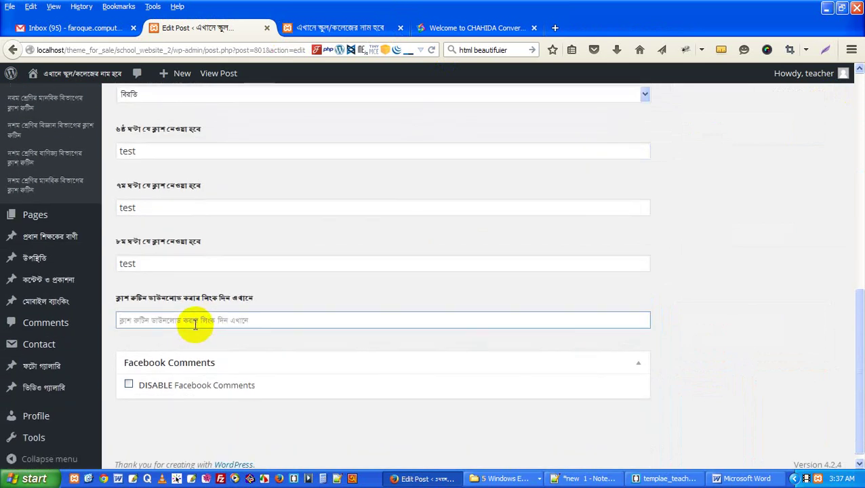
text(http://localhost/theme_for_sale/school_website_2/wp-content/uploads/2015/08/class_routine.doc)
scroll(831, 281, up, 3)
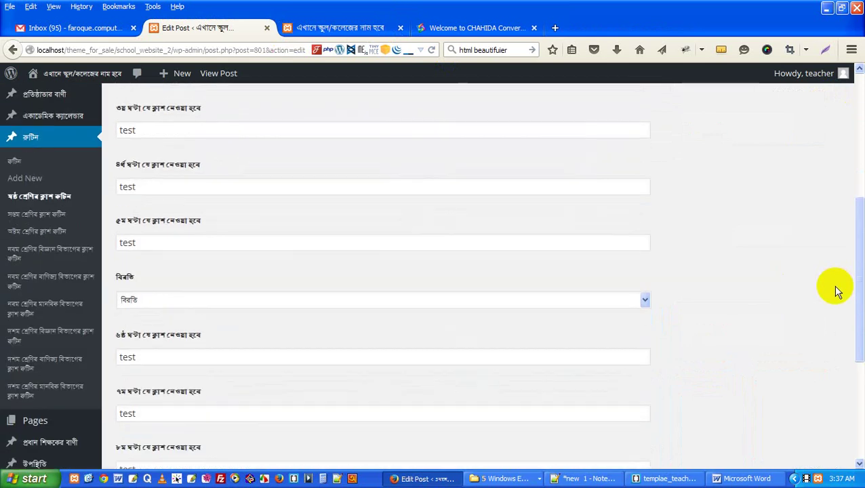
scroll(832, 277, up, 2)
click(811, 204)
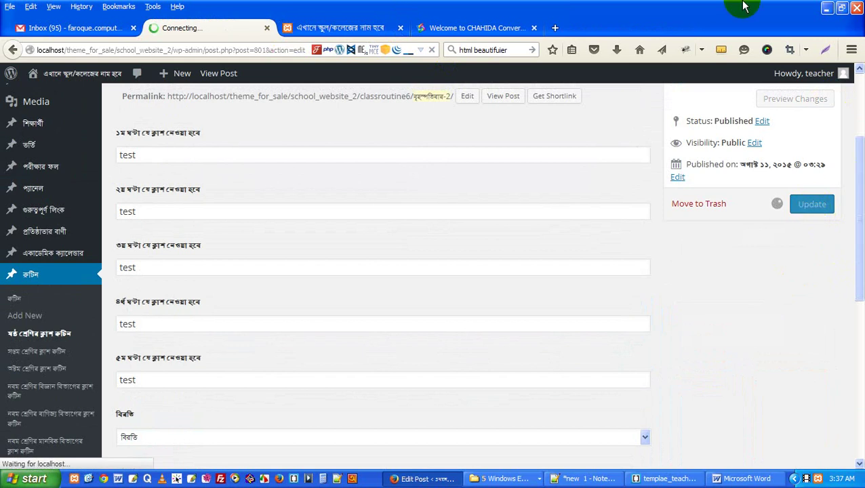
scroll(343, 272, up, 2)
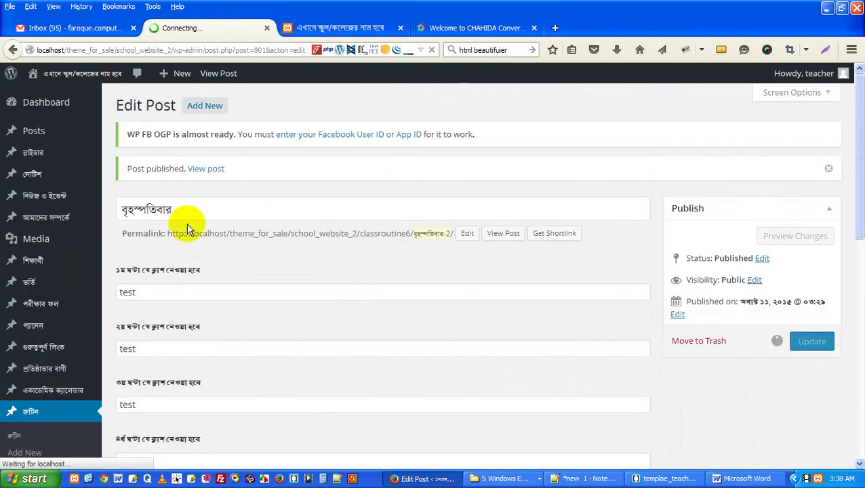
Step: Reload the class routine page on the school website and run the prefilled command from the Windows Run dialog
click(353, 27)
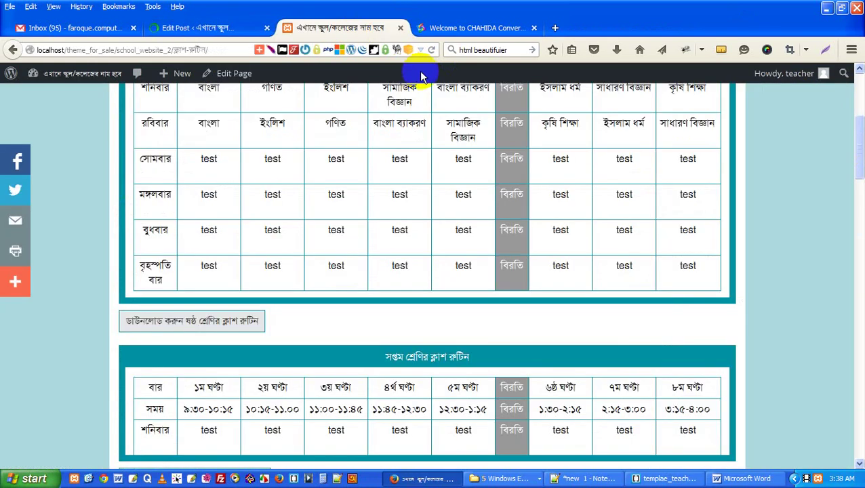
click(430, 49)
click(30, 478)
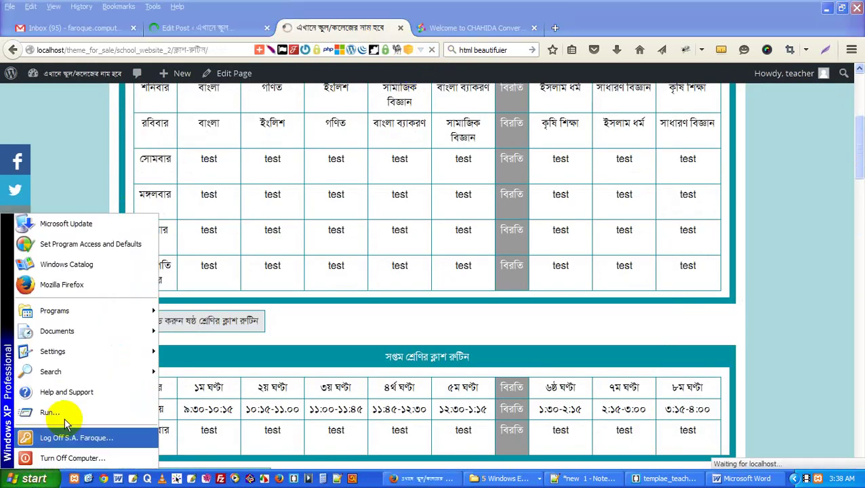
click(51, 412)
click(85, 445)
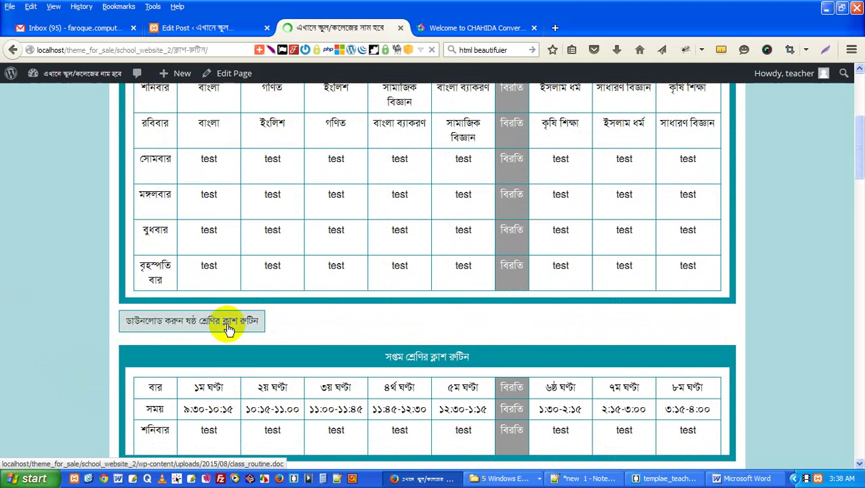
Step: Open the class six routine's download with Microsoft Office Word, check the routine table in class_routine.doc, and close the document
click(227, 328)
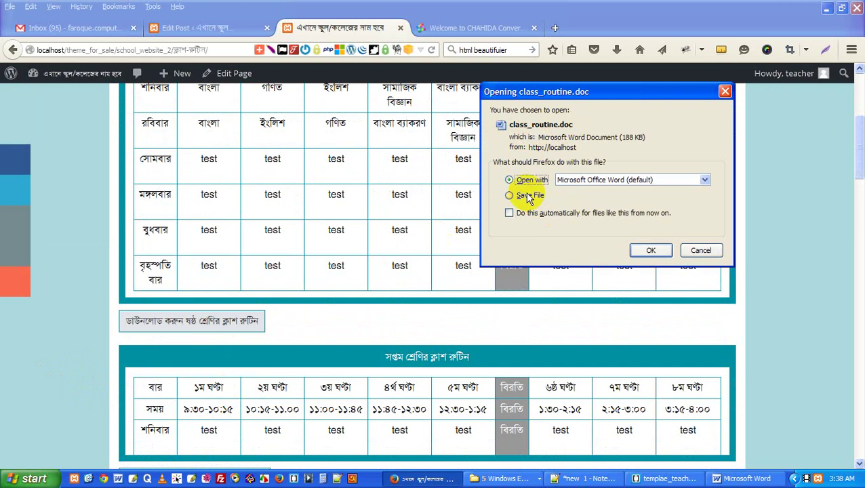
click(651, 251)
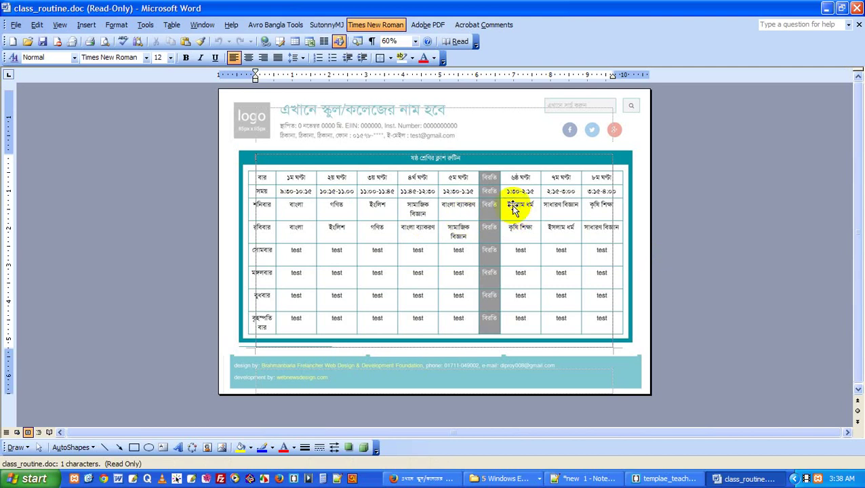
ctrl+scroll(477, 219, up, 2)
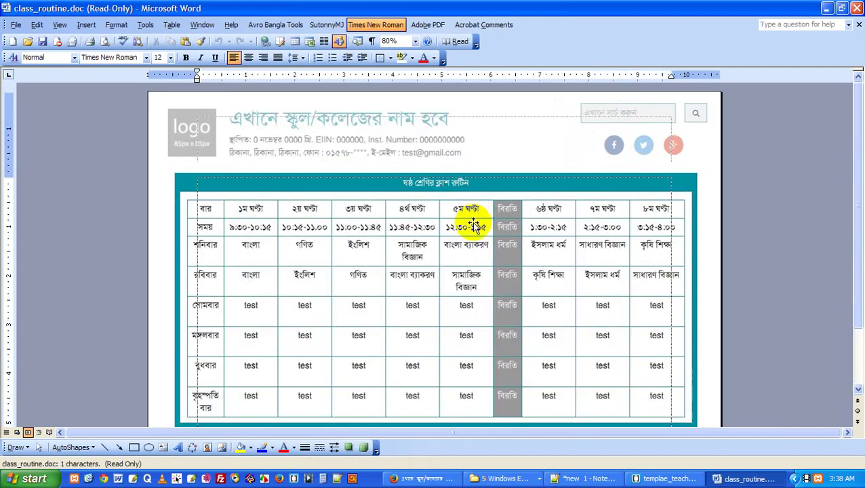
scroll(474, 257, down, 2)
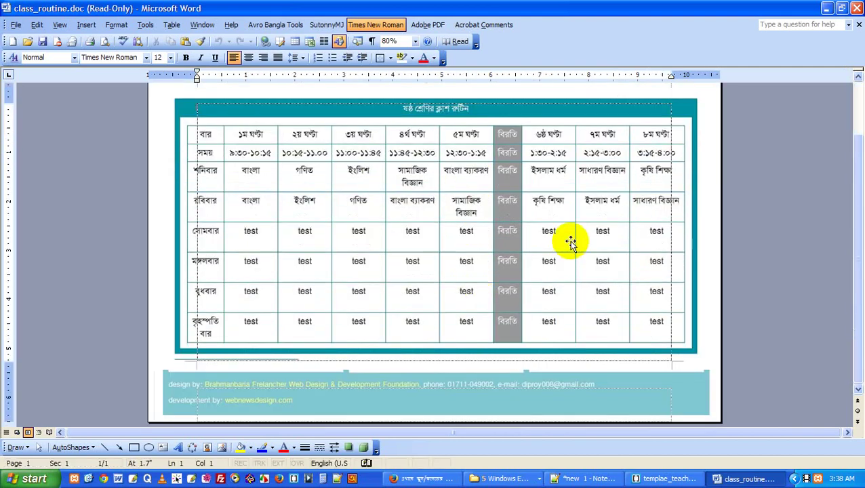
scroll(568, 240, up, 2)
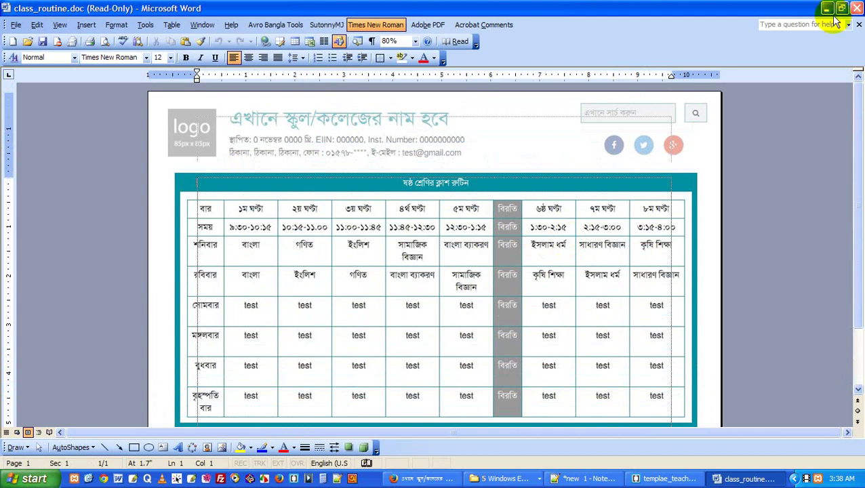
click(857, 8)
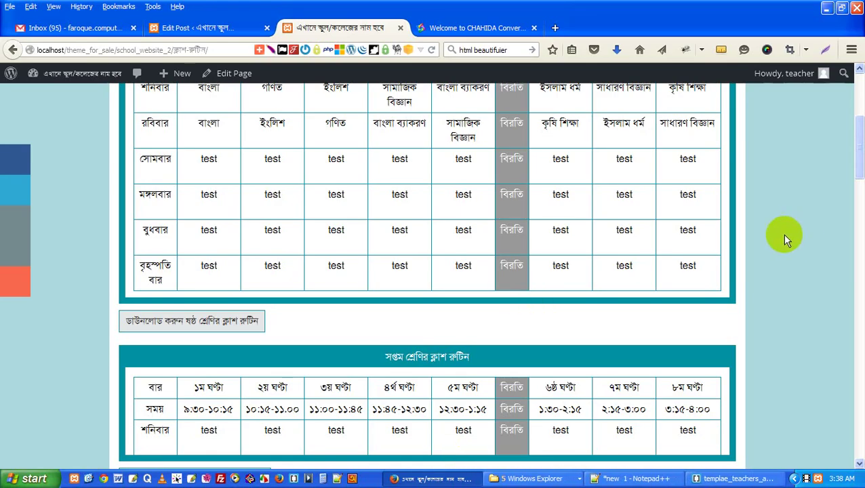
Step: Examine the class seven to class ten routines on the website, including the headings of the class ten humanities, commerce and science routines
scroll(693, 287, down, 5)
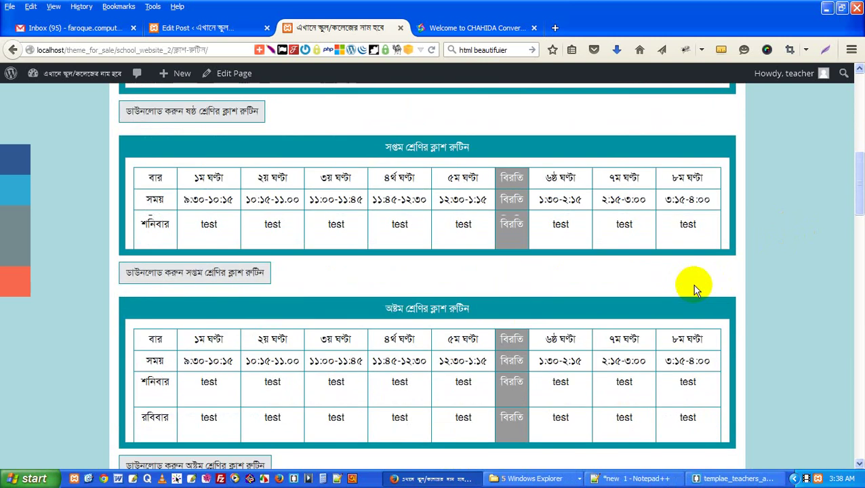
scroll(421, 311, down, 2)
scroll(427, 313, down, 10)
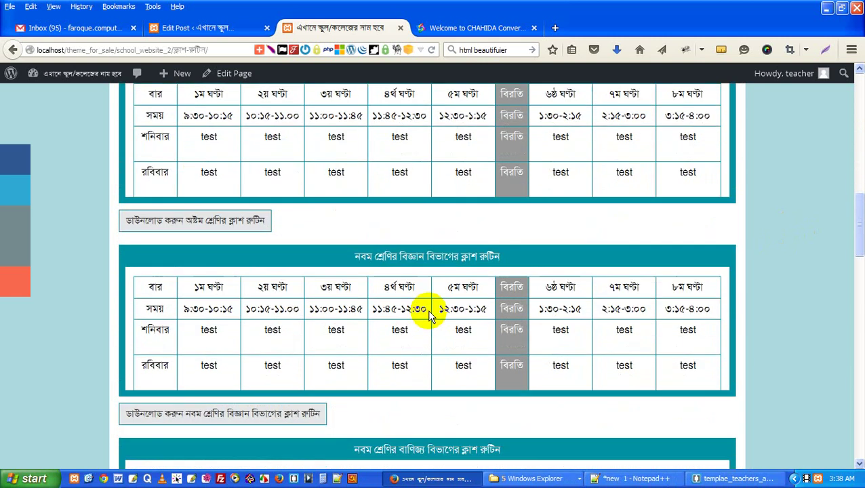
scroll(428, 313, down, 10)
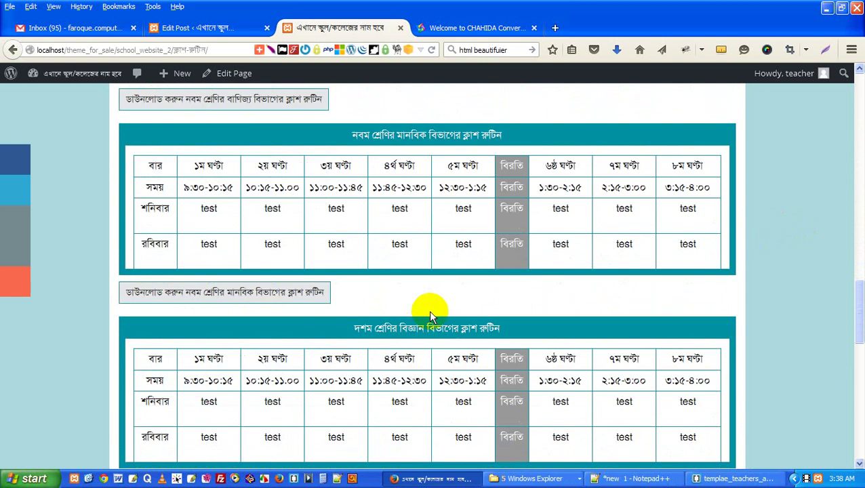
scroll(442, 311, down, 5)
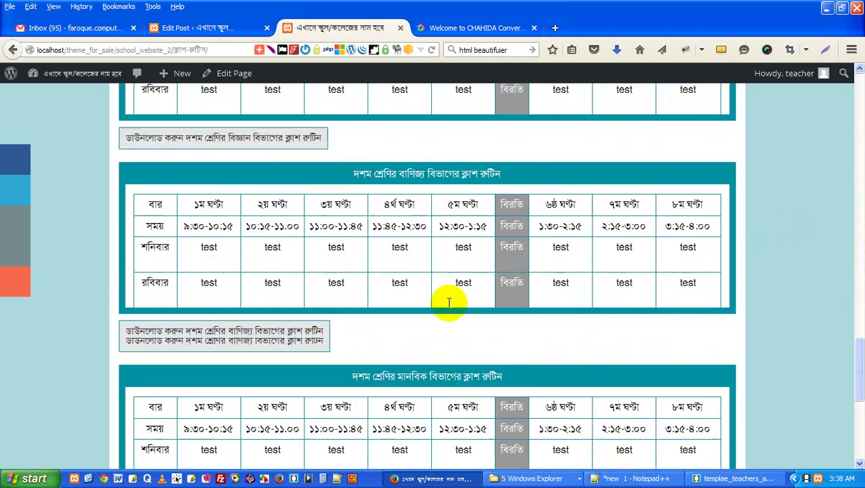
drag(348, 240, 532, 242)
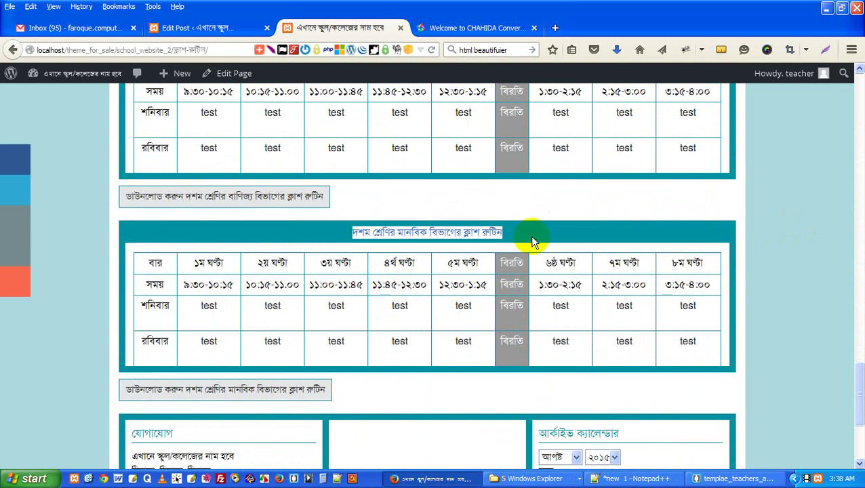
drag(374, 231, 481, 232)
scroll(406, 231, up, 5)
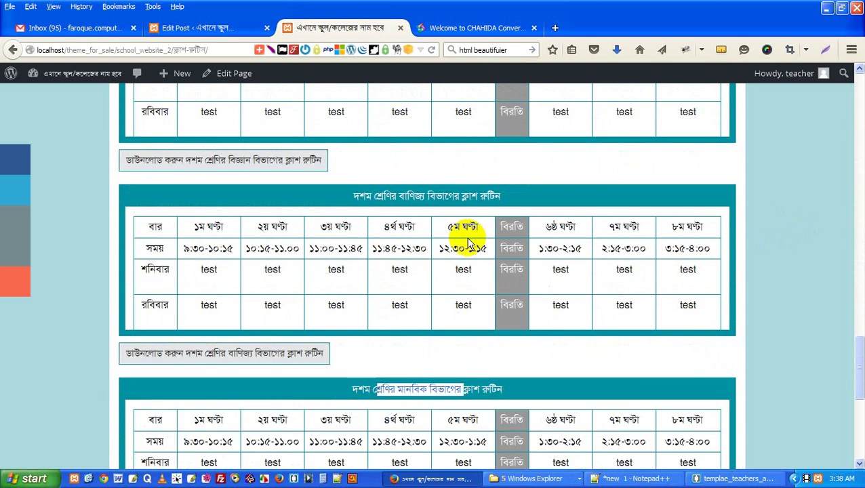
drag(374, 245, 461, 246)
scroll(400, 238, up, 5)
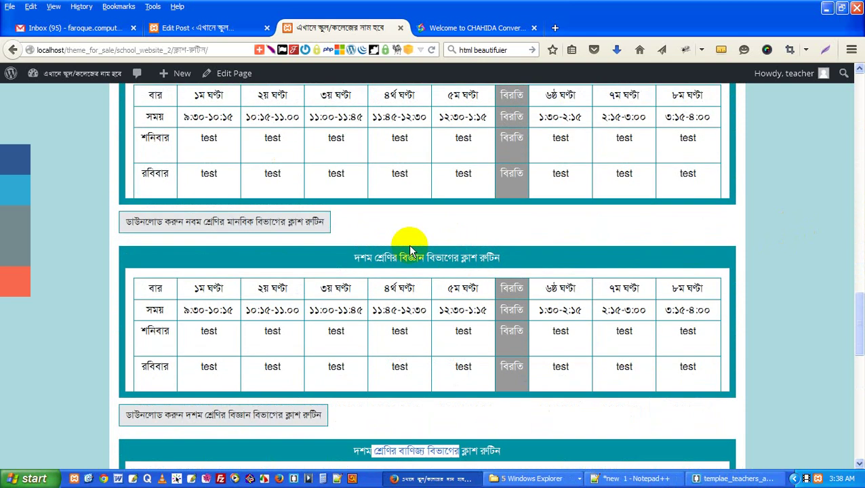
drag(394, 258, 460, 258)
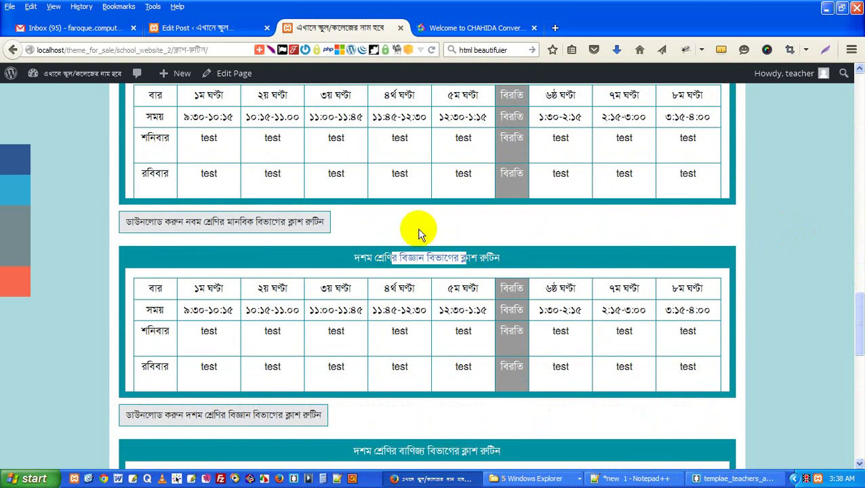
Step: Open a new post for দশম শ্রেণির বিজ্ঞান বিভাগের ক্লাশ রুটিন in the admin area and examine its period and download-link fields
click(217, 28)
scroll(211, 237, down, 5)
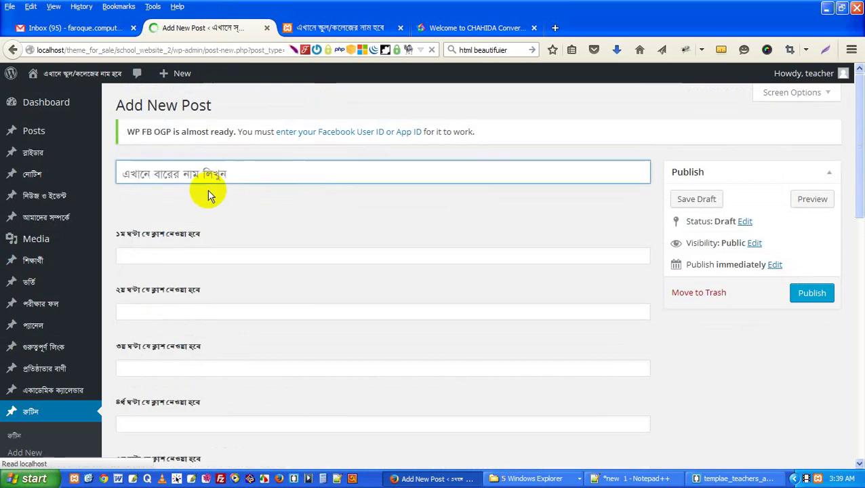
scroll(194, 256, down, 2)
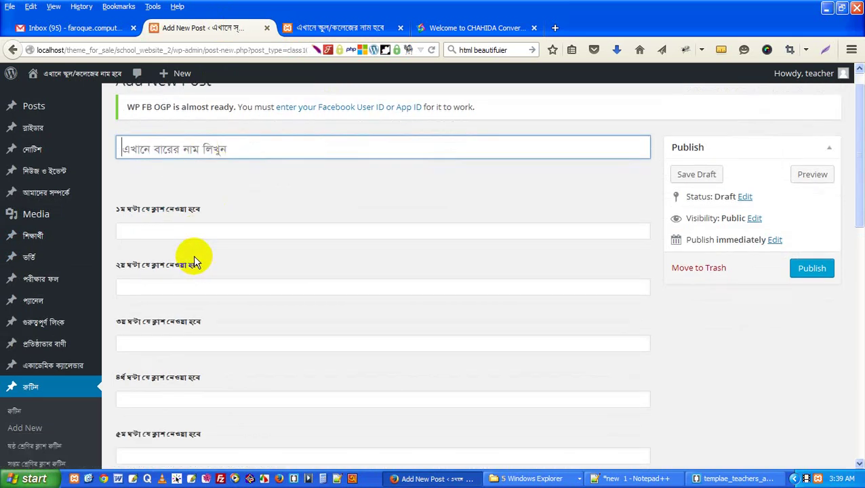
scroll(183, 261, down, 2)
scroll(243, 260, down, 3)
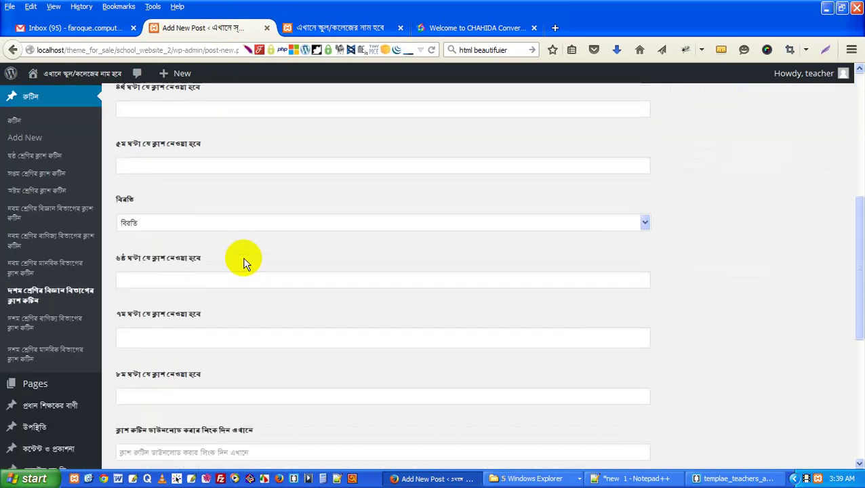
scroll(600, 285, down, 2)
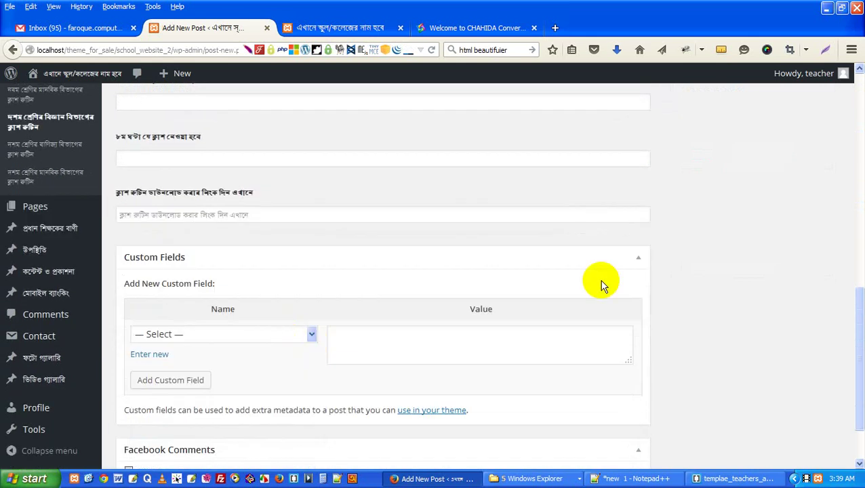
scroll(474, 272, up, 6)
scroll(328, 348, down, 3)
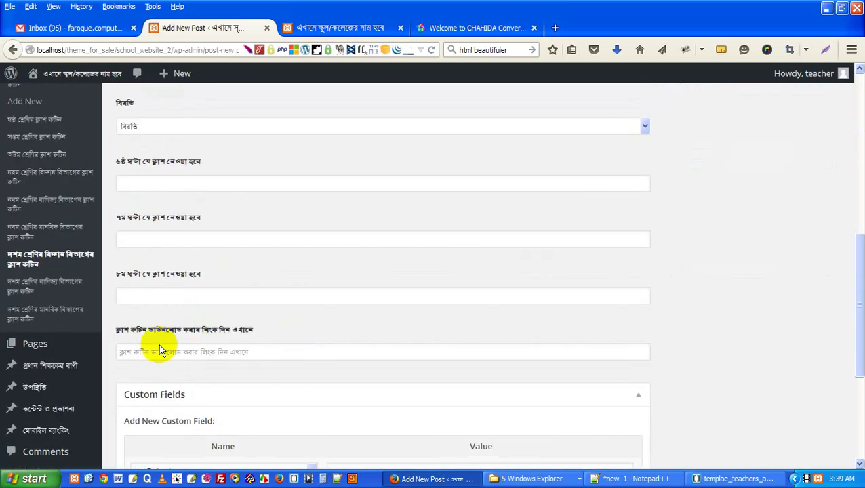
scroll(540, 246, up, 6)
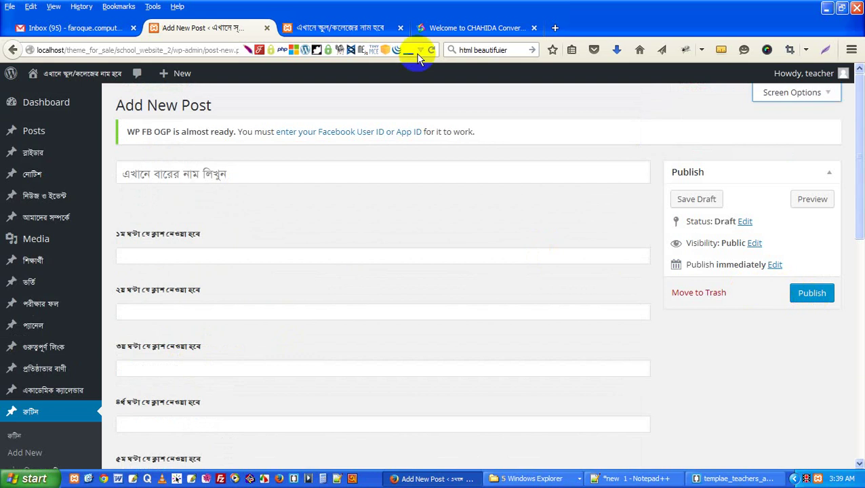
Step: Return to the website's class routine page and review it from the class ten science routine back up to the site header
click(335, 27)
scroll(592, 188, down, 3)
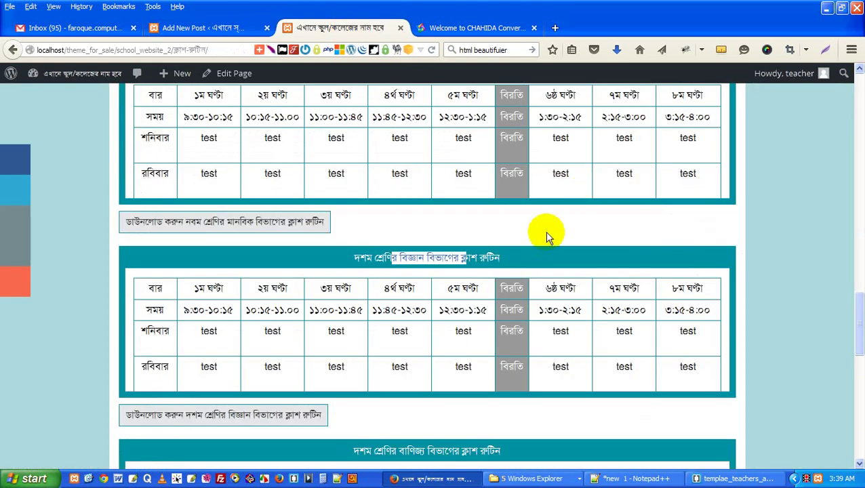
click(458, 216)
scroll(458, 216, up, 15)
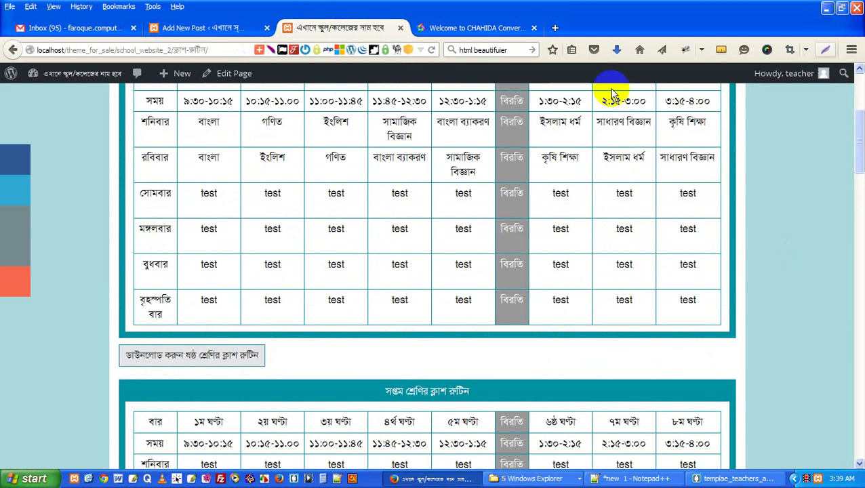
scroll(637, 256, up, 3)
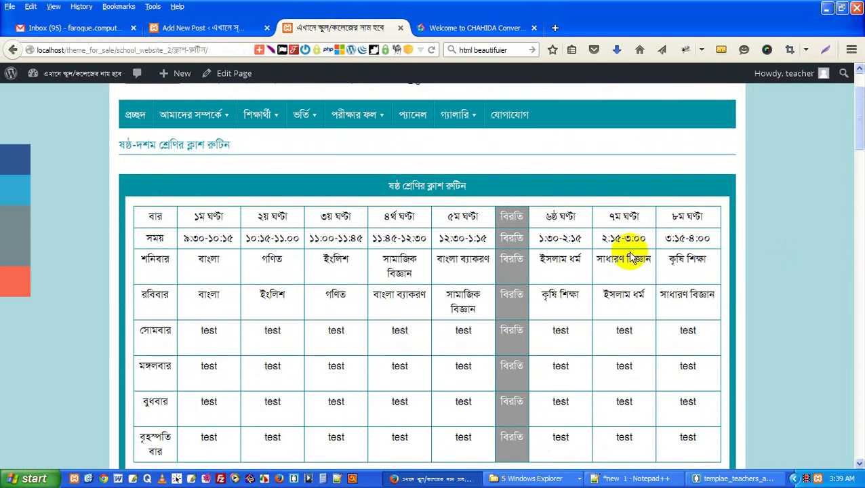
scroll(627, 254, up, 2)
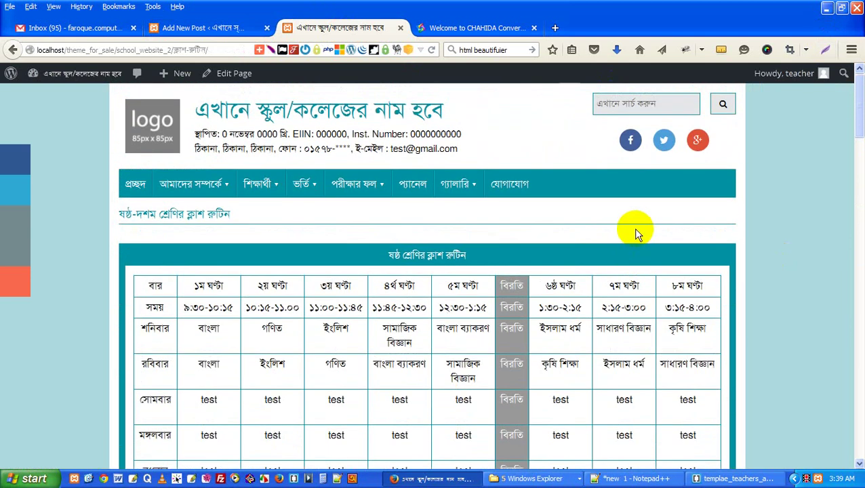